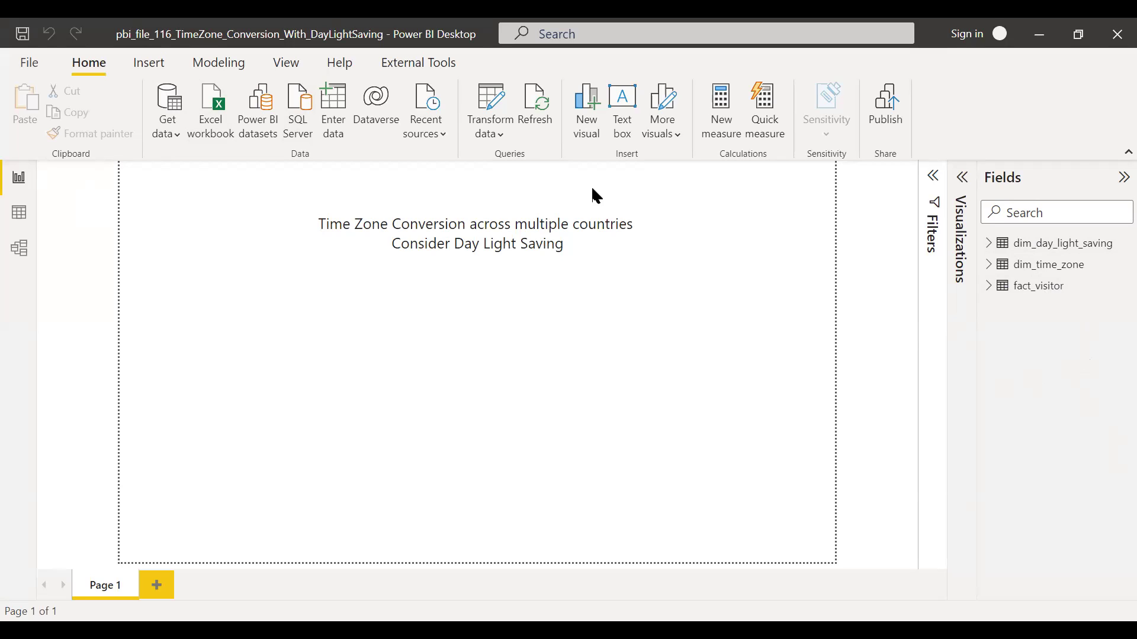
Switch to Data view to show fact_visitor rows with Visitor_ID, Country_Code and Visit_Date_Time_GMT.
{"action": "left_click", "coordinate": [19, 213]}
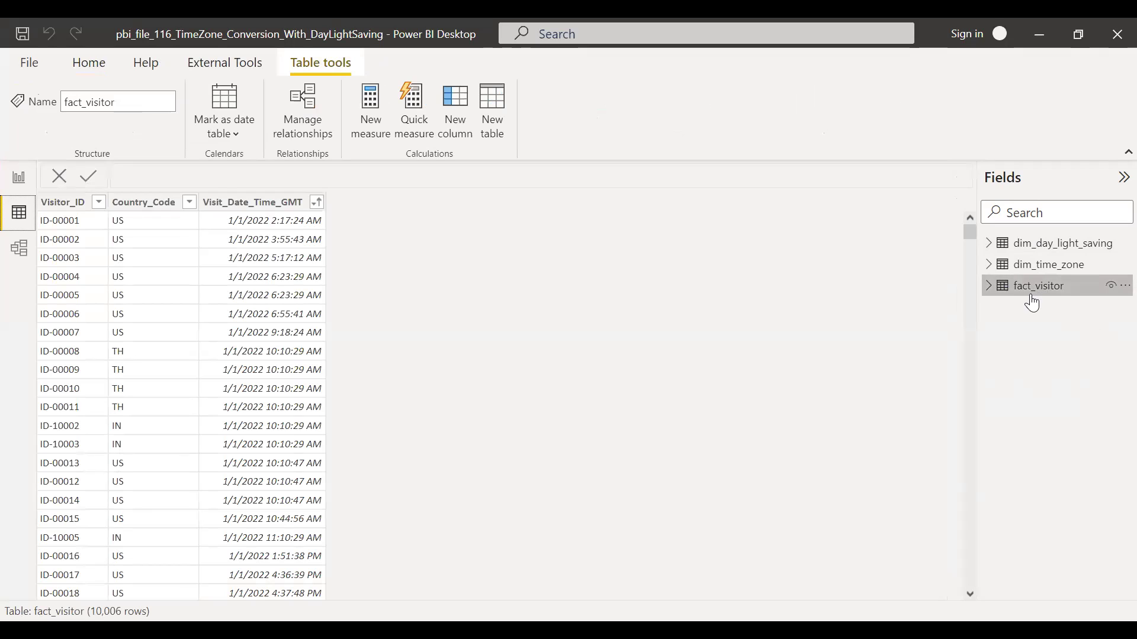
{"action": "mouse_move", "coordinate": [1033, 299]}
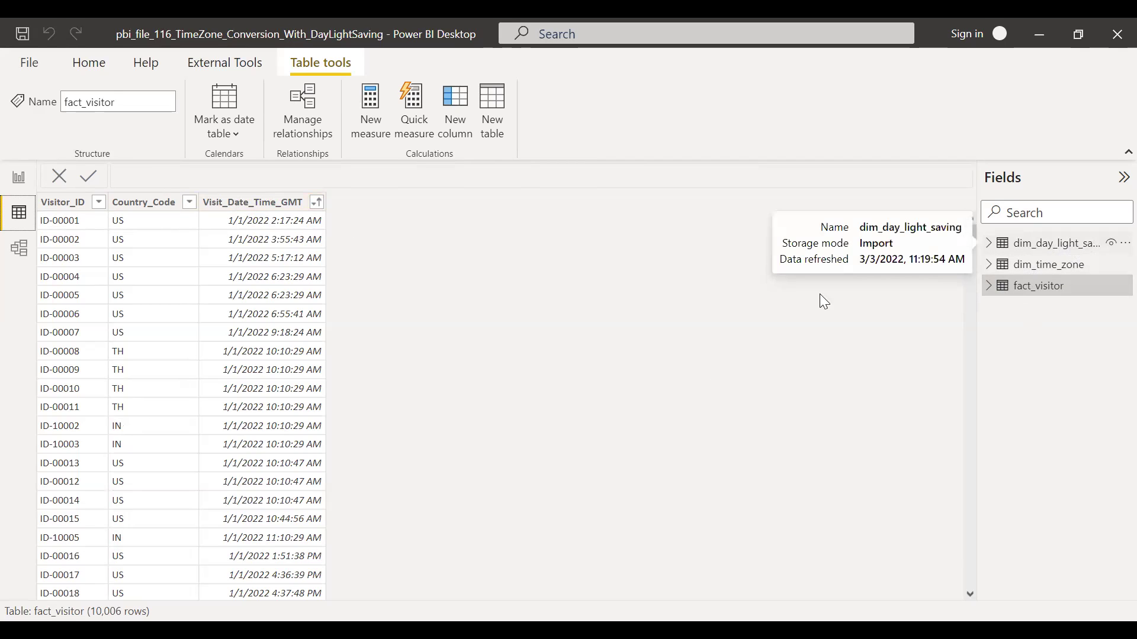
Show dim_time_zone's nine country rows with GMT difference, hours, minutes, seconds and offset type.
{"action": "left_click", "coordinate": [1046, 277]}
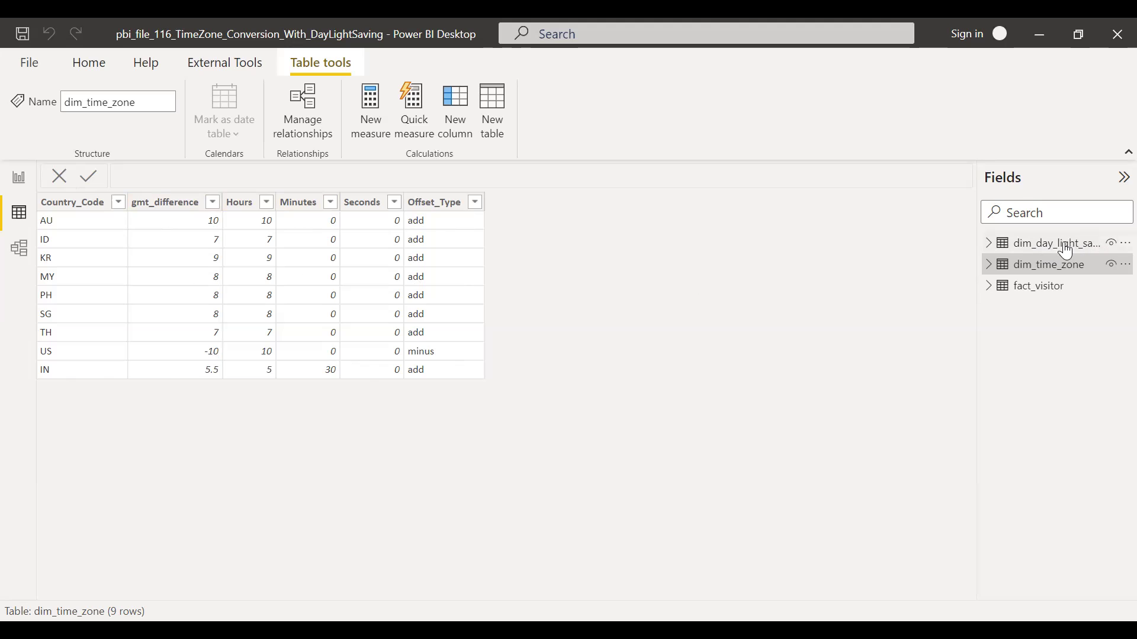
Show dim_day_light_saving's single US row from 3/13/2022 to 11/6/2022 with a 1-hour offset.
{"action": "left_click", "coordinate": [1043, 254]}
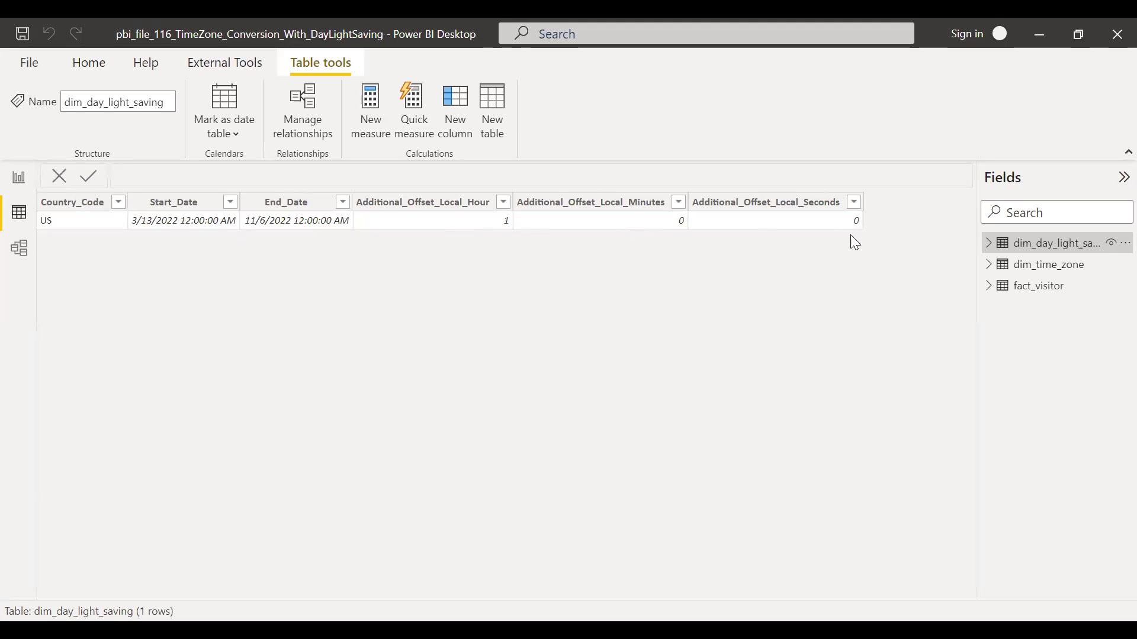
Inspect fact_visitor's many-to-one relationships to dim_day_light_saving and dim_time_zone in Model view.
{"action": "left_click", "coordinate": [19, 258]}
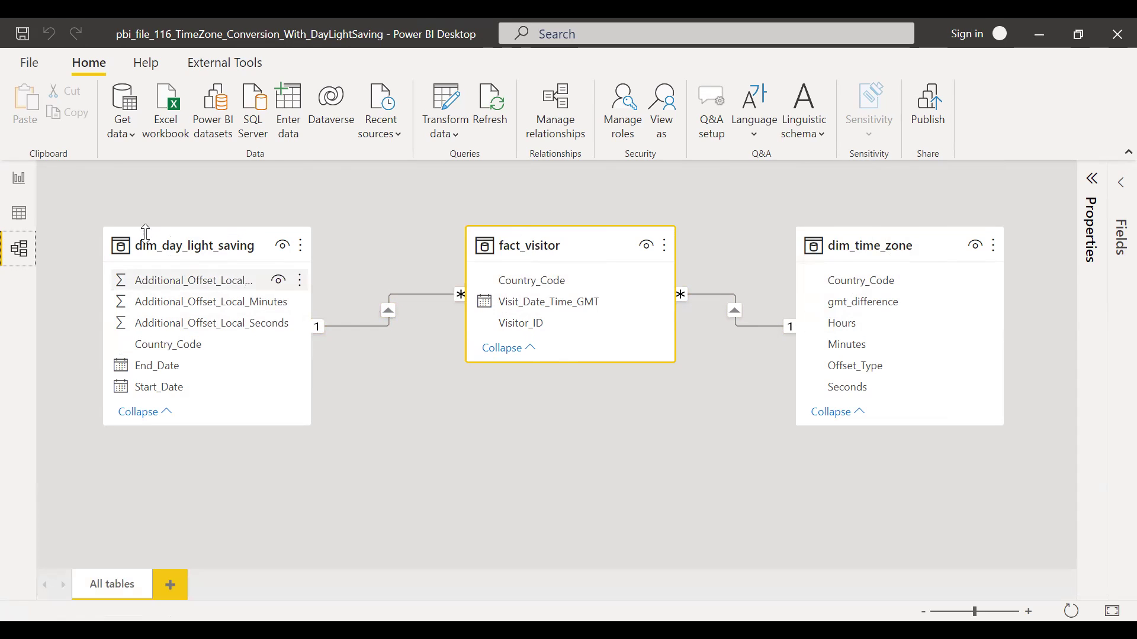
{"action": "mouse_move", "coordinate": [500, 250]}
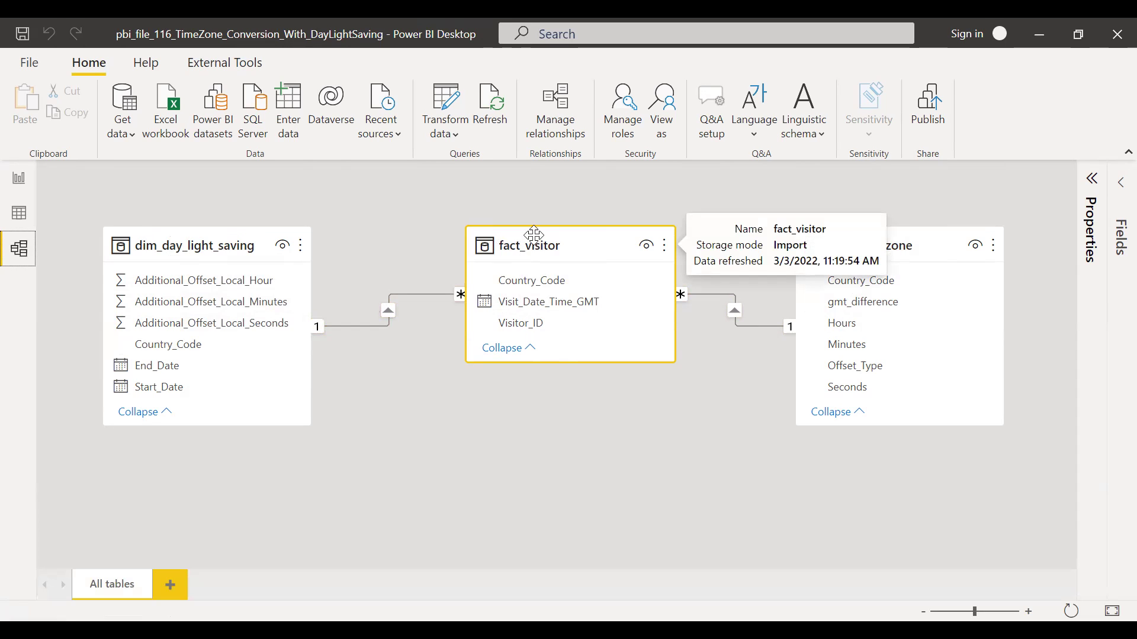
Return to Data view on fact_visitor and add a new calculated column.
{"action": "left_click", "coordinate": [20, 215]}
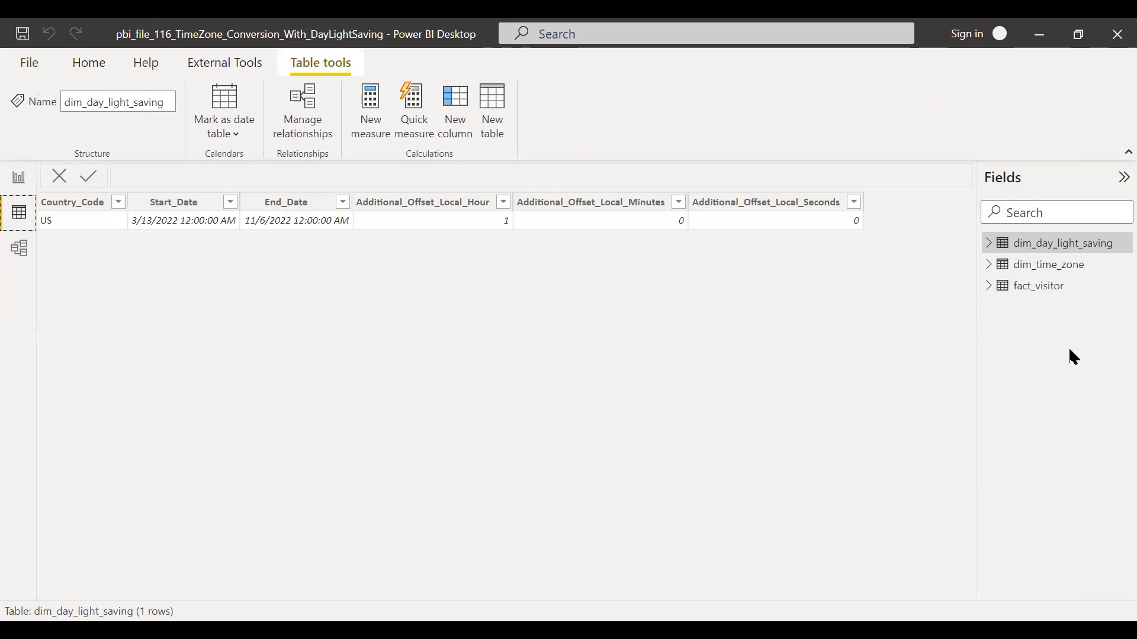
{"action": "left_click", "coordinate": [1027, 291]}
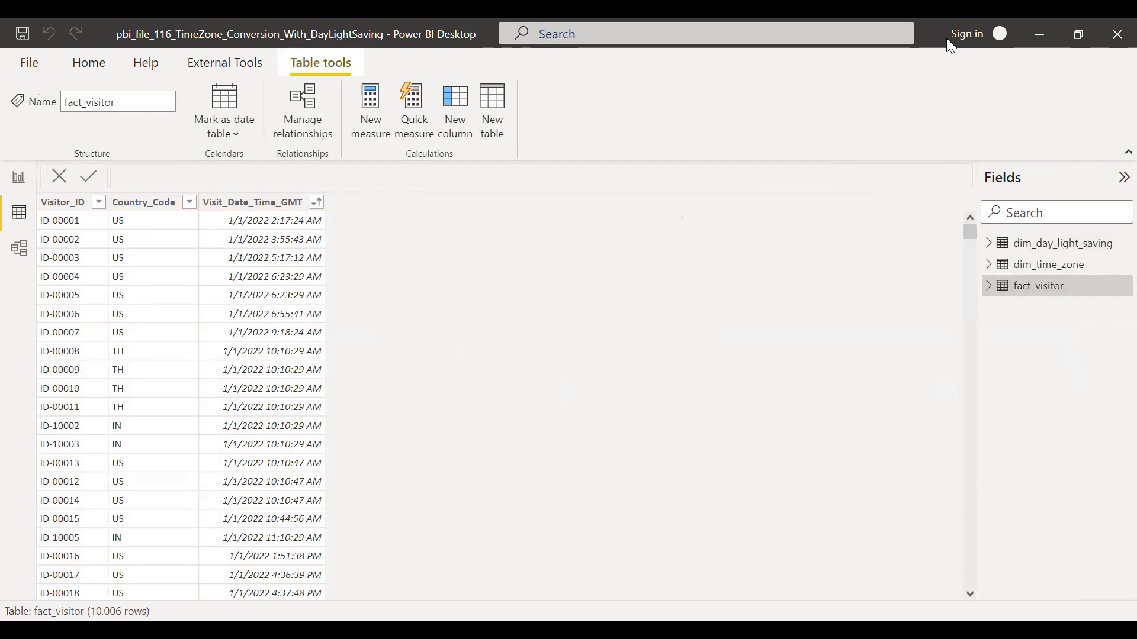
{"action": "left_click", "coordinate": [466, 120]}
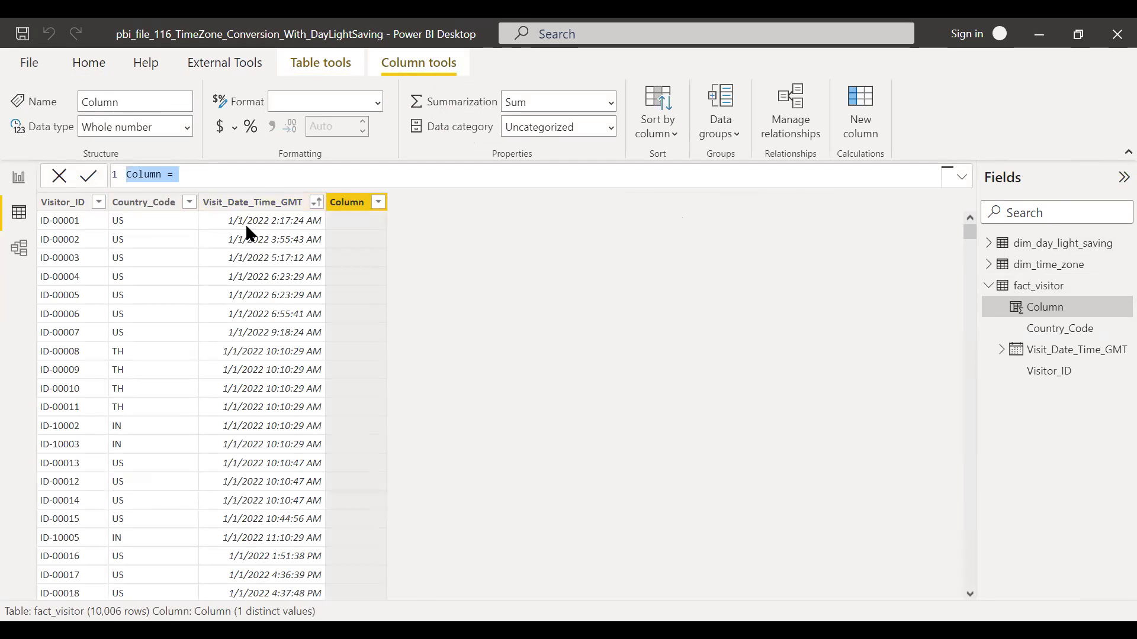
Enter Visit_Date_Time_Local = FORMAT(fact_visitor[Visit_Date_Time_GMT], "mm/dd/yyyy hh:nn:ss AMPM").
{"action": "type", "text": "Visit_Date"}
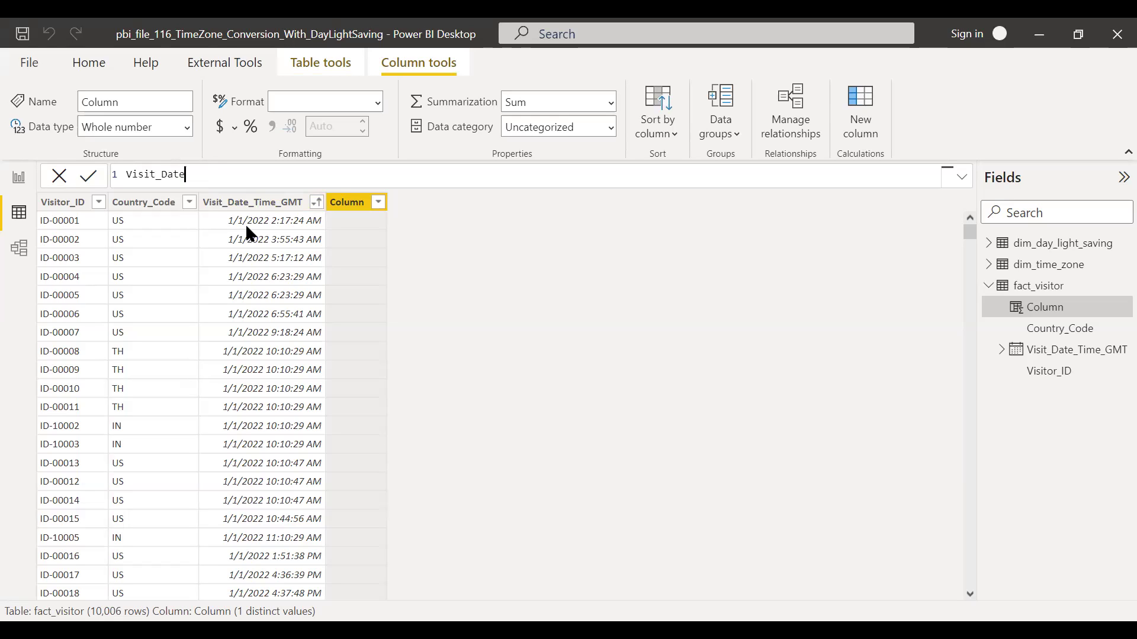
{"action": "type", "text": "_Time_Local ="}
{"action": "type", "text": "FORMAT("}
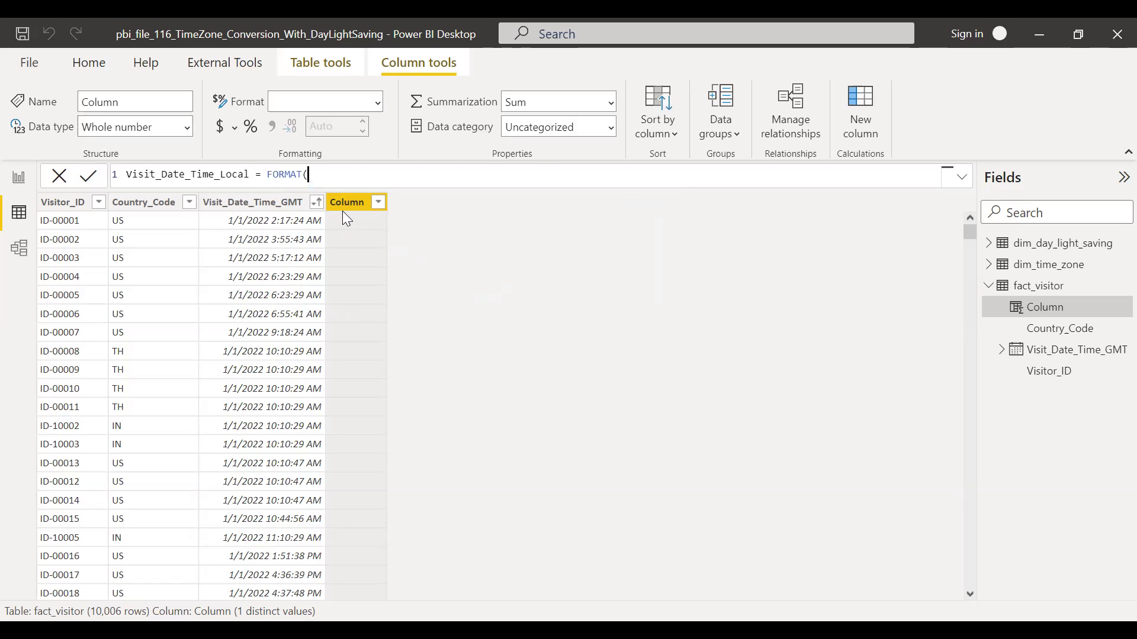
{"action": "type", "text": "visit"}
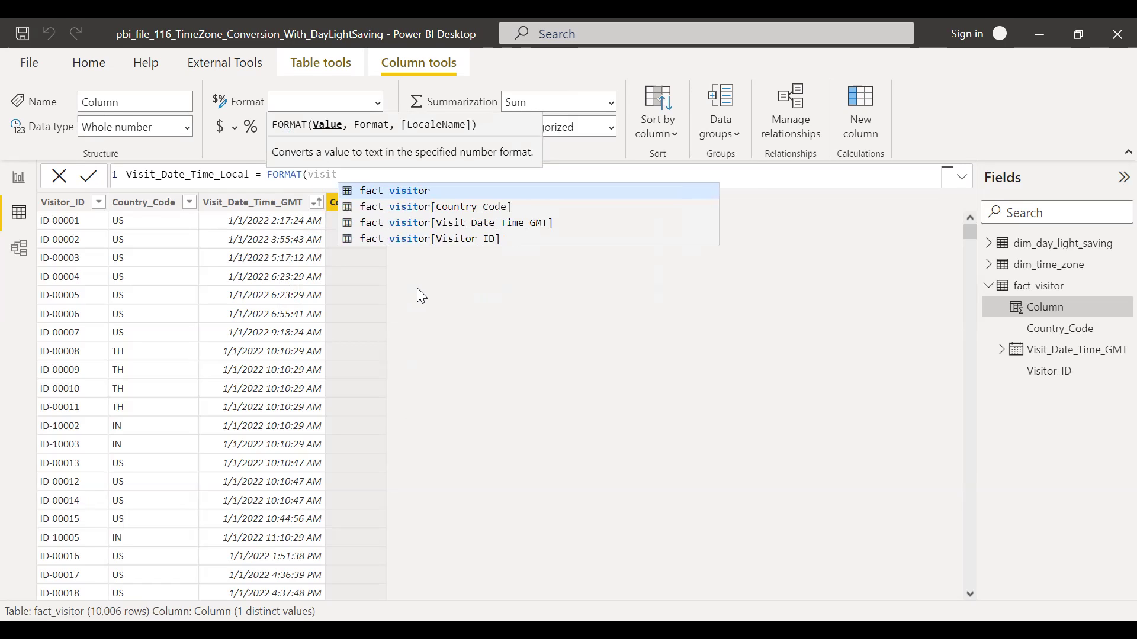
{"action": "key", "text": "Down"}
{"action": "key", "text": "Down"}
{"action": "key", "text": "Tab"}
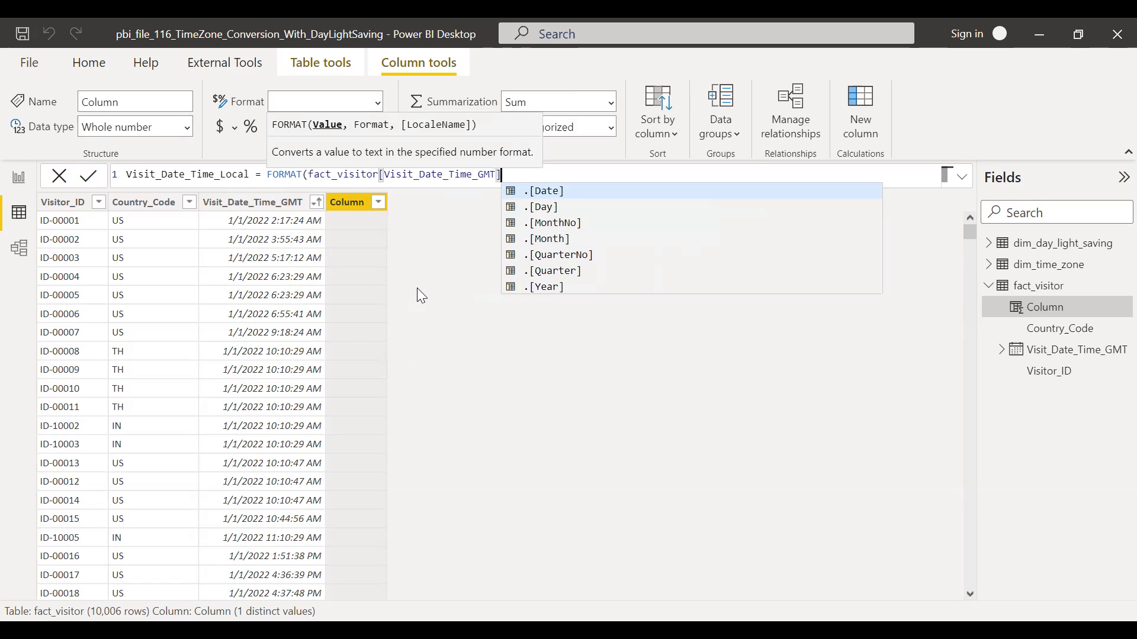
{"action": "type", "text": ",\"mm/"}
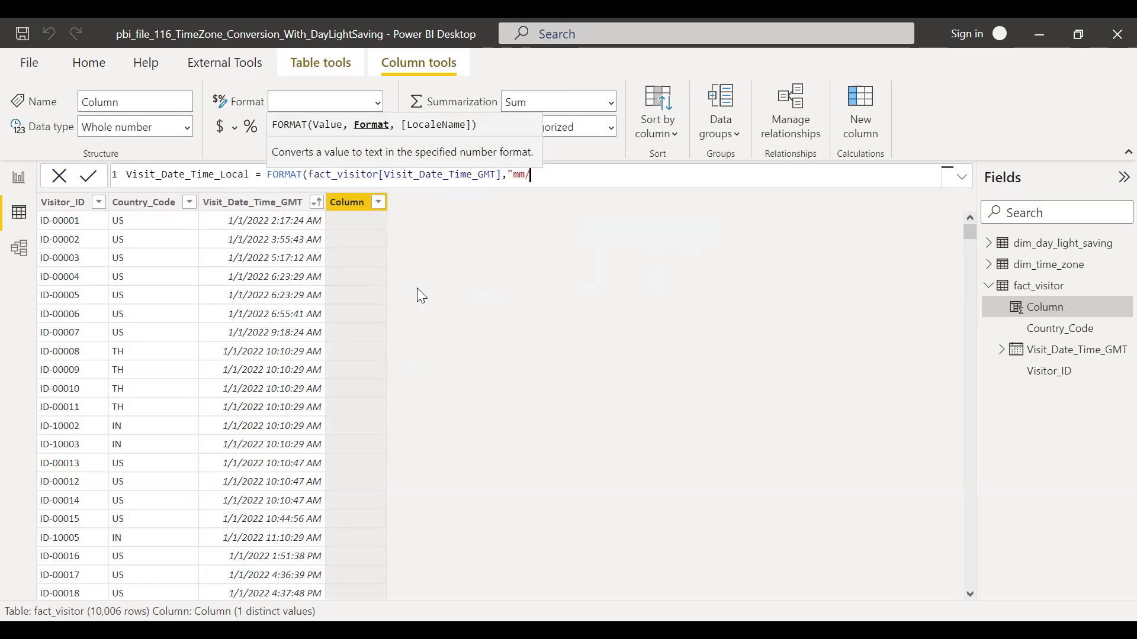
{"action": "type", "text": "dd/yyyy hh"}
{"action": "key", "text": "BackSpace"}
{"action": "type", "text": ":nn:ss AMPM\""}
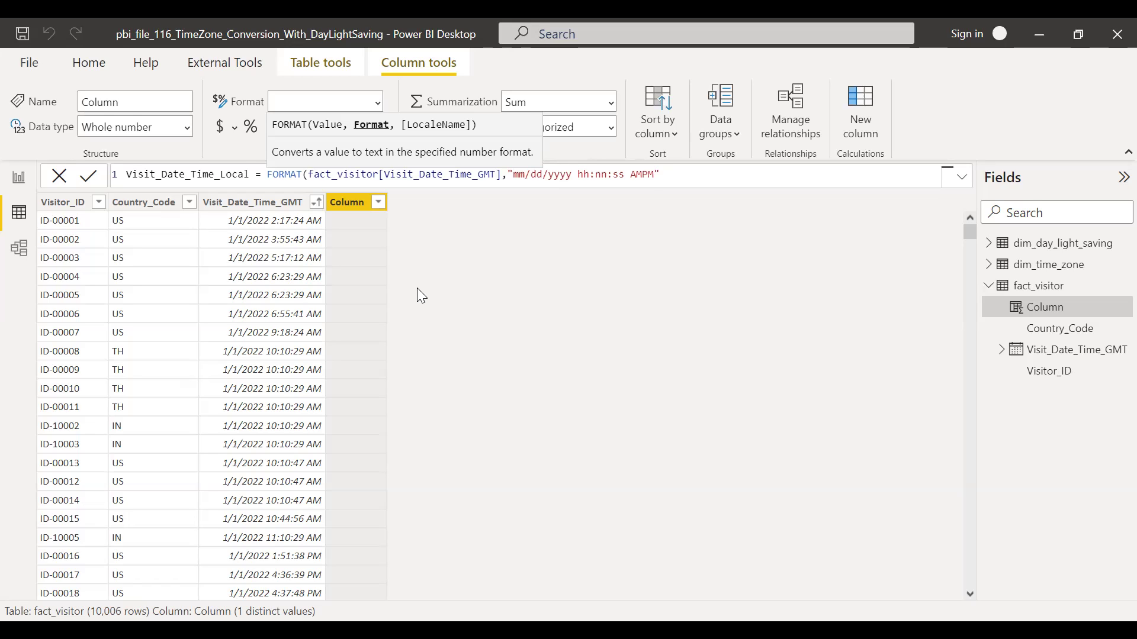
{"action": "type", "text": ","}
{"action": "type", "text": ")"}
{"action": "key", "text": "Return"}
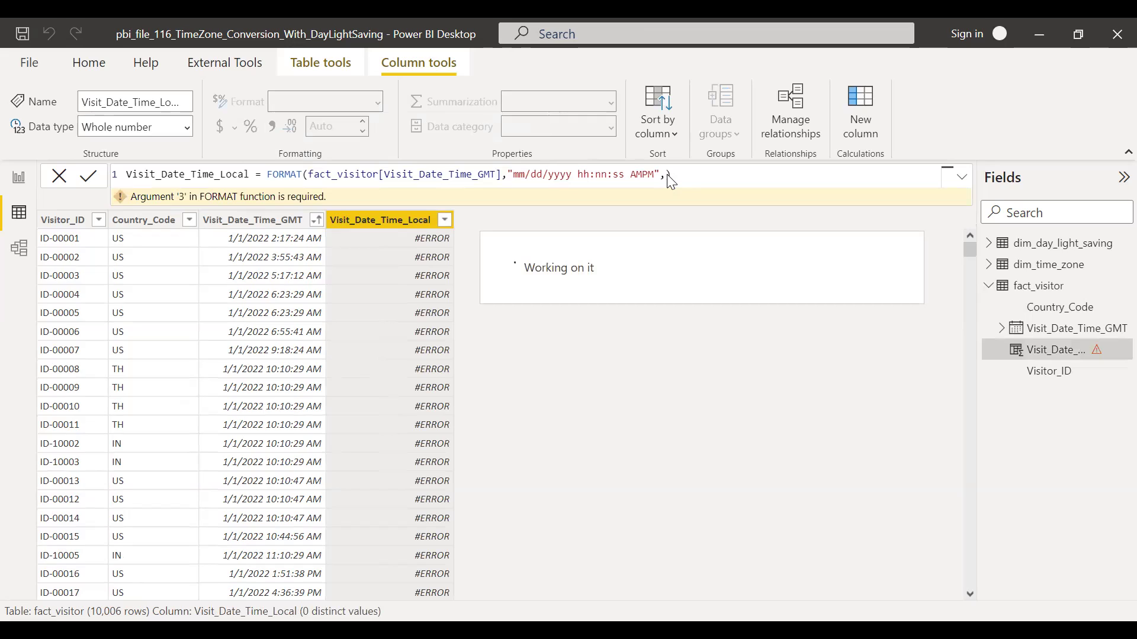
Remove the stray comma from the formula and recommit the corrected column.
{"action": "left_click", "coordinate": [666, 176]}
{"action": "key", "text": "BackSpace"}
{"action": "left_click", "coordinate": [687, 173]}
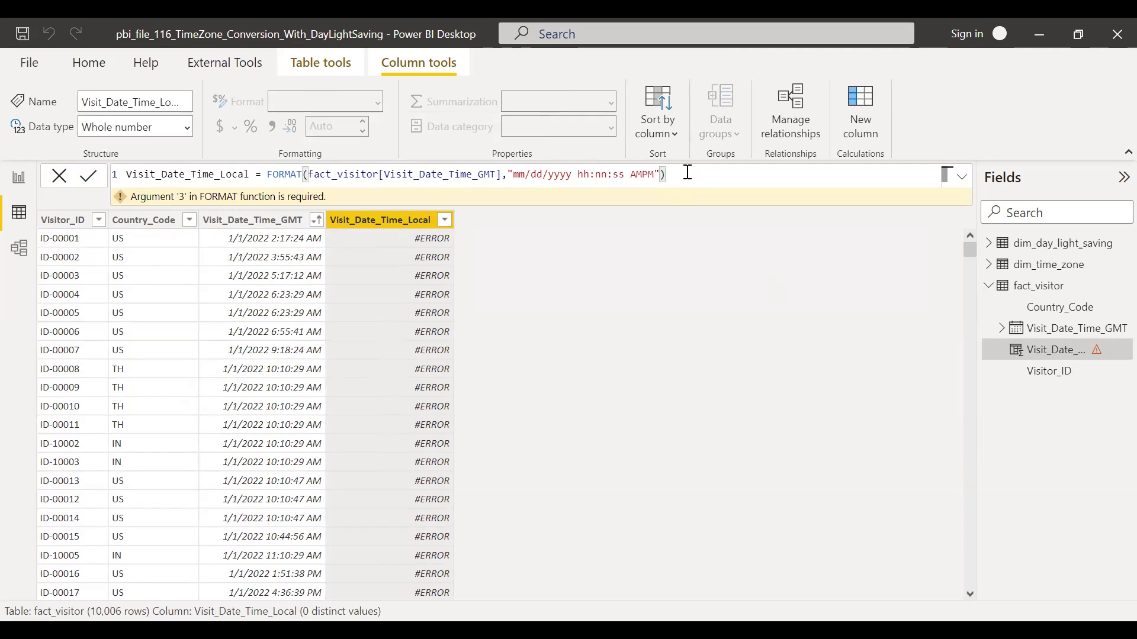
{"action": "key", "text": "Return"}
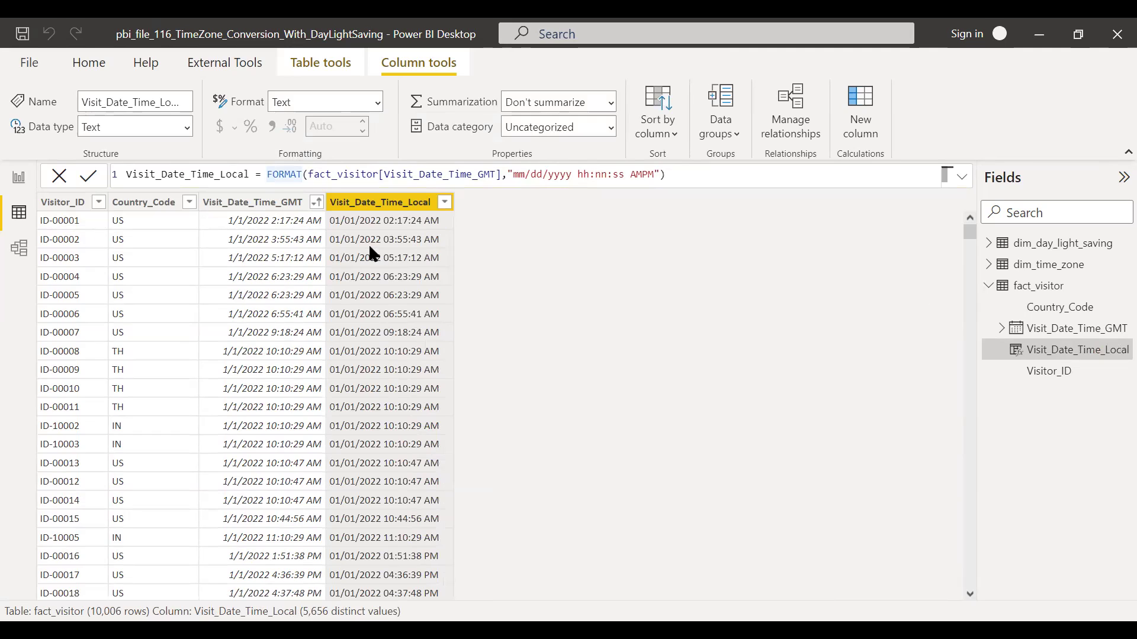
Append + TIME(RELATED(dim_time_zone[Hours]), RELATED(dim_time_zone[Minutes]) to the formula.
{"action": "left_click", "coordinate": [679, 175]}
{"action": "type", "text": "+TIME("}
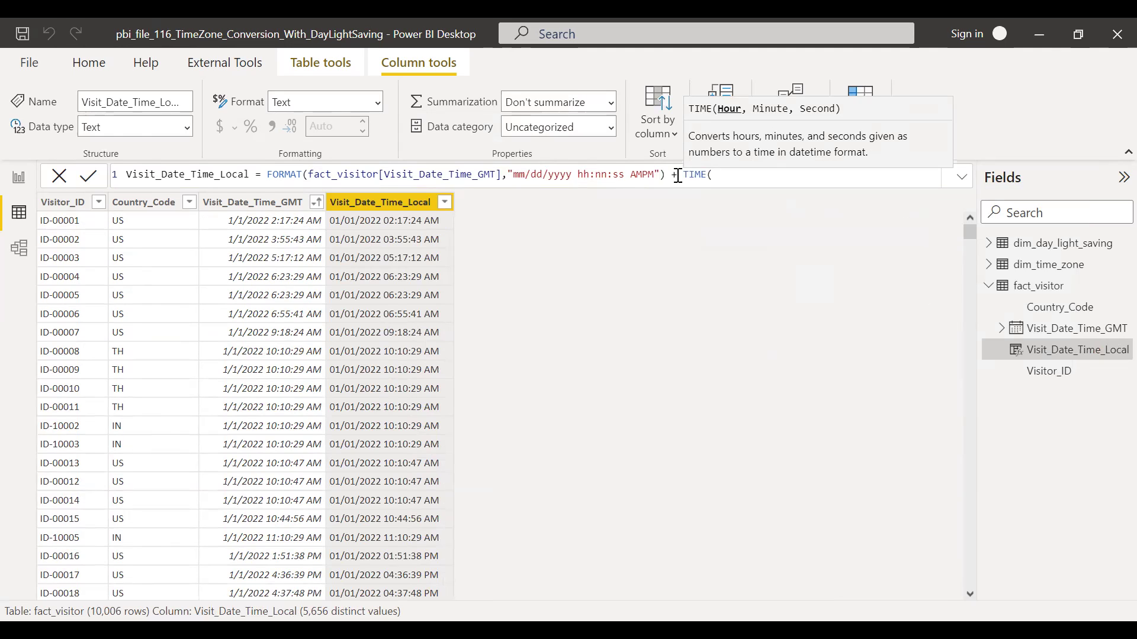
{"action": "type", "text": "relat"}
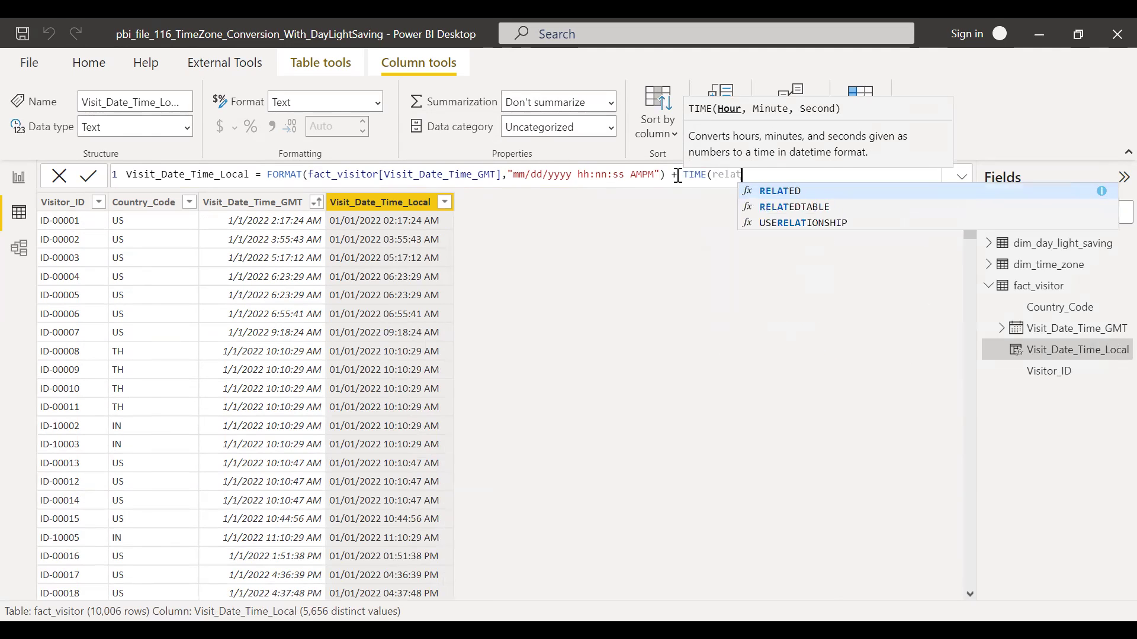
{"action": "key", "text": "Tab"}
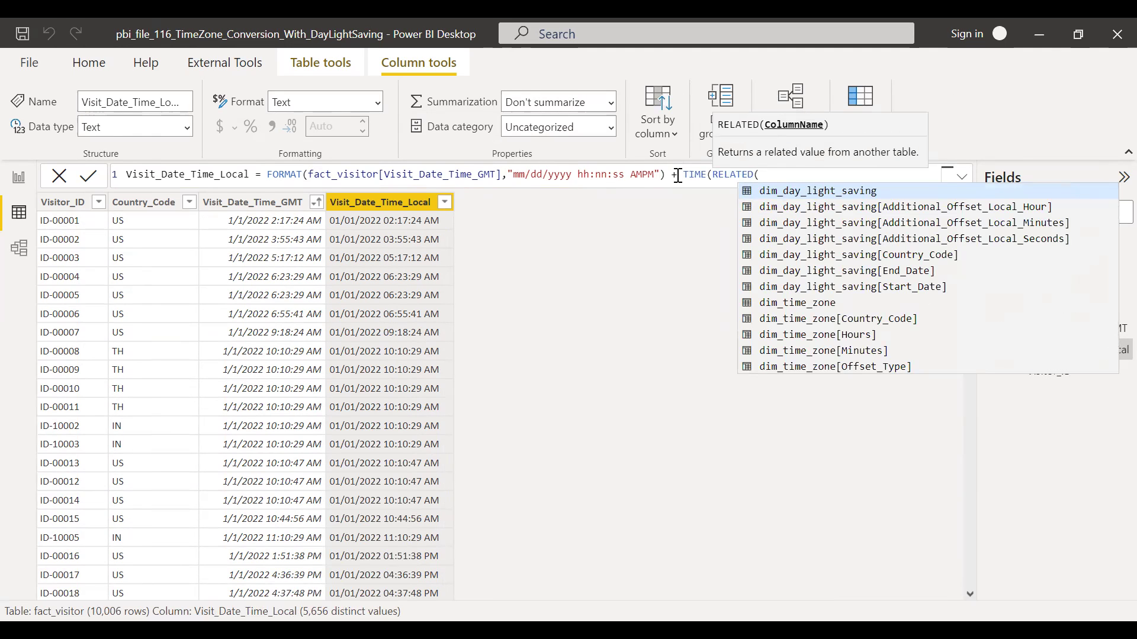
{"action": "key", "text": "Down"}
{"action": "key", "text": "Down"}
{"action": "key", "text": "Down"}
{"action": "key", "text": "Down"}
{"action": "key", "text": "Down"}
{"action": "key", "text": "Down"}
{"action": "key", "text": "Down"}
{"action": "key", "text": "Down"}
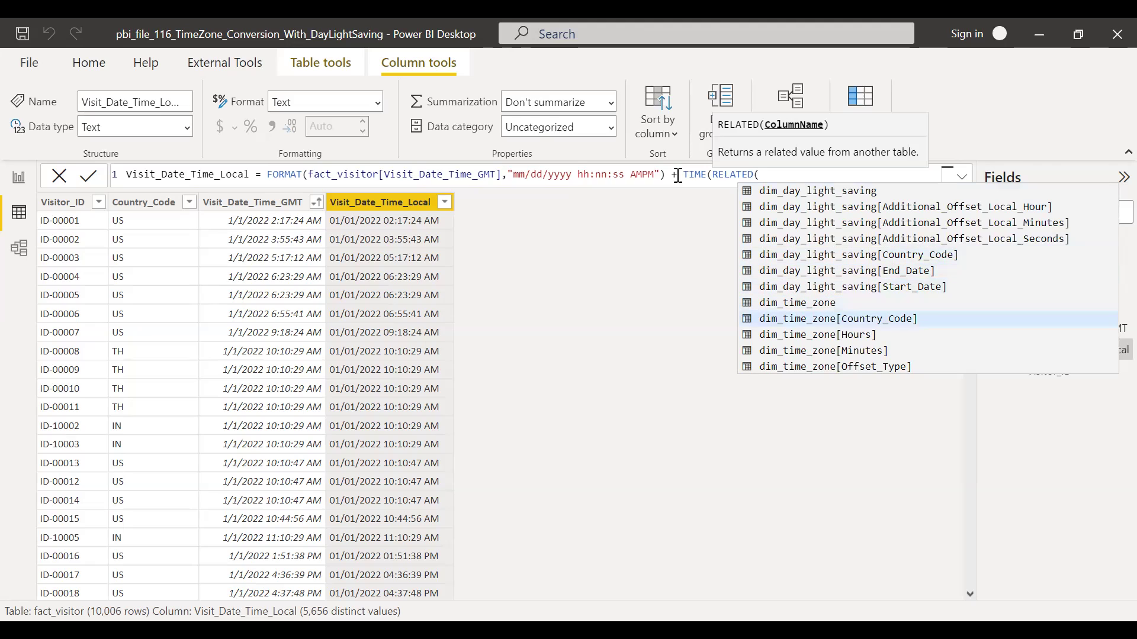
{"action": "key", "text": "Down"}
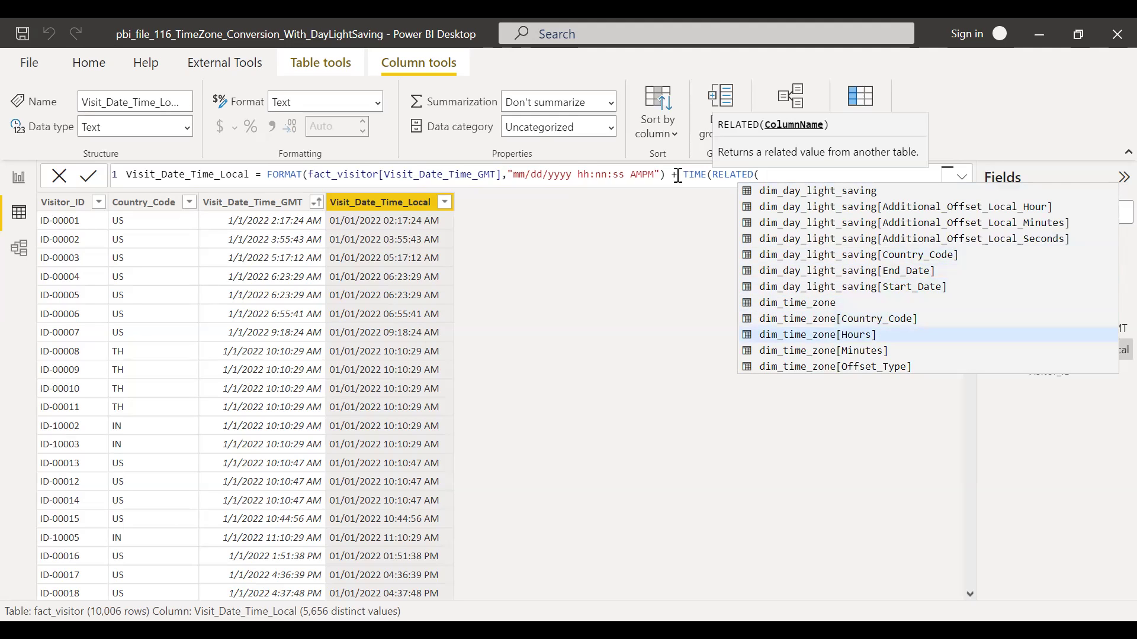
{"action": "key", "text": "Tab"}
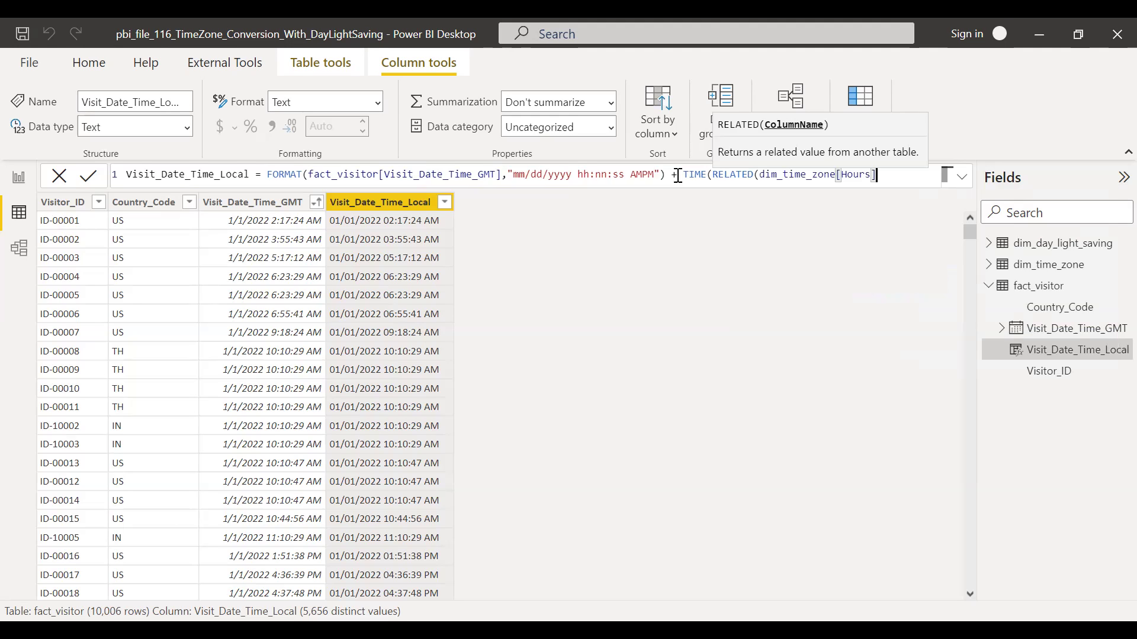
{"action": "type", "text": ")"}
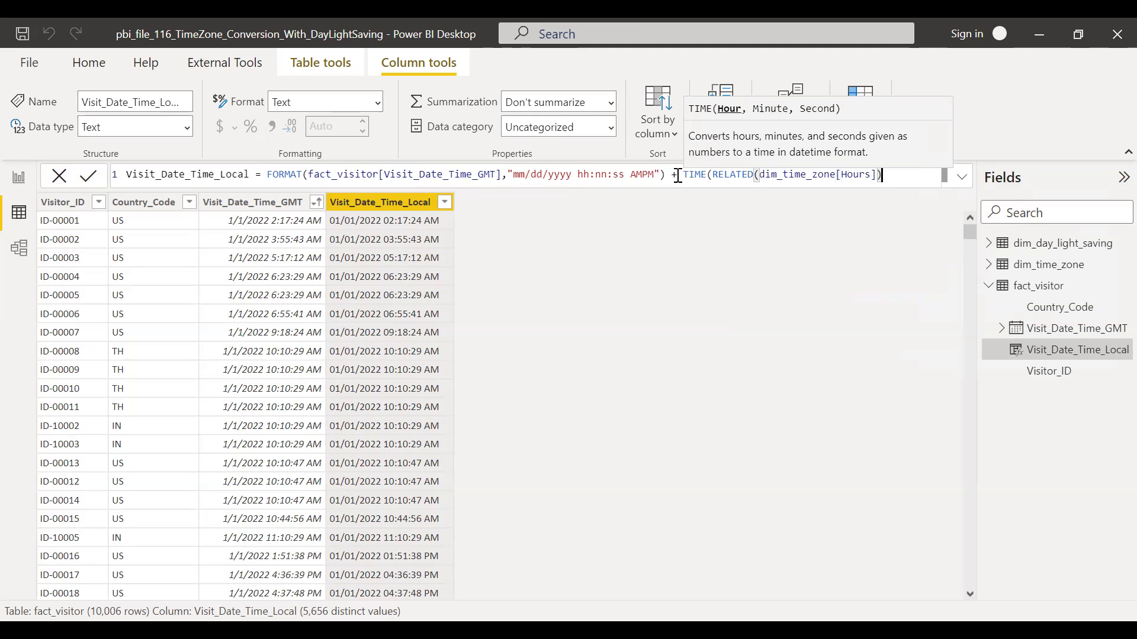
{"action": "type", "text": ","}
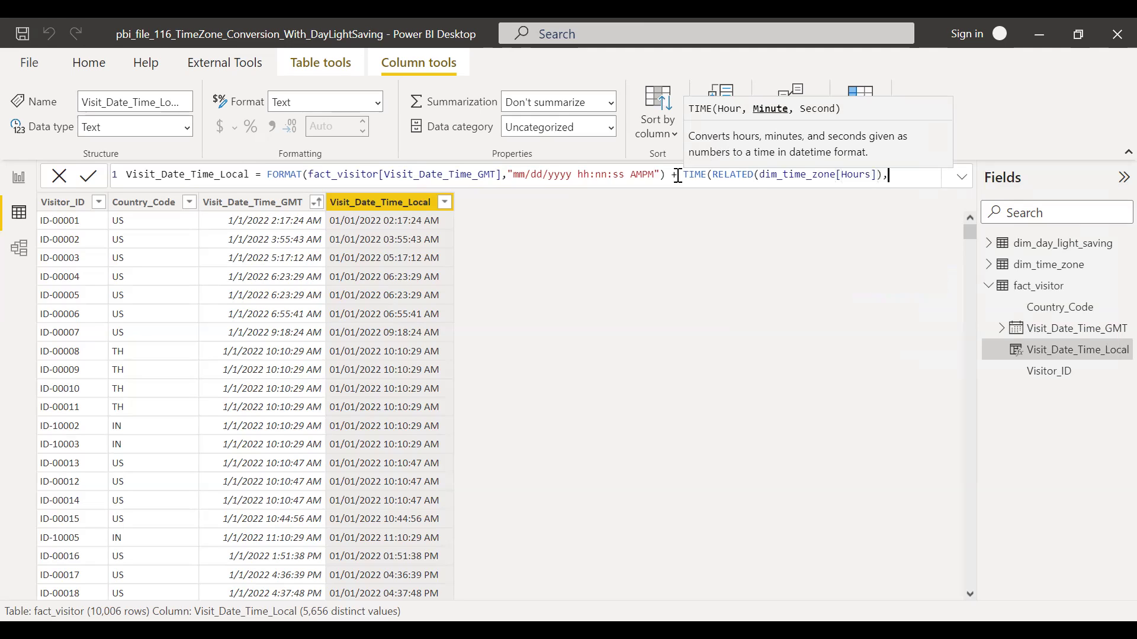
{"action": "type", "text": "rela"}
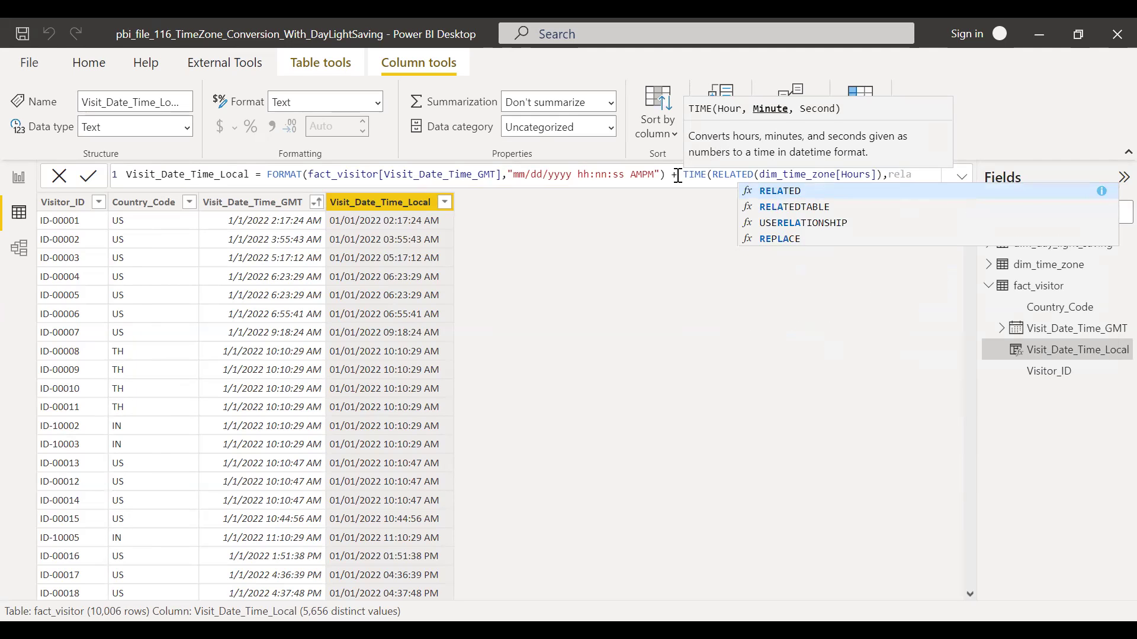
{"action": "key", "text": "Tab"}
{"action": "type", "text": "min"}
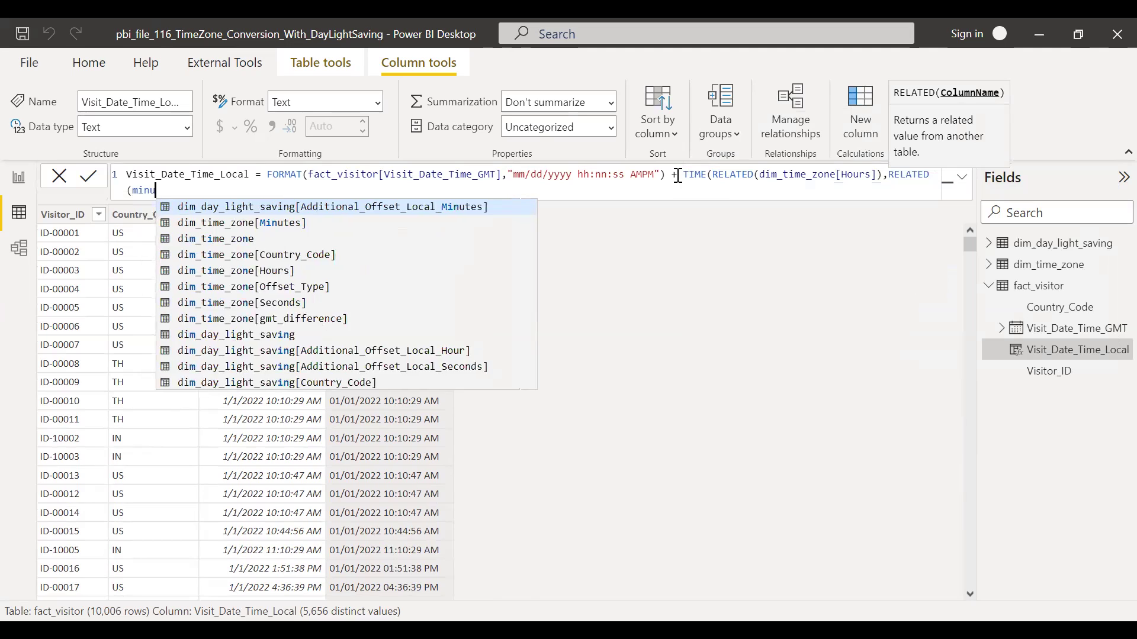
{"action": "key", "text": "Tab"}
Add RELATED(dim_time_zone[Seconds]) as the third TIME argument, close it and commit.
{"action": "type", "text": "),"}
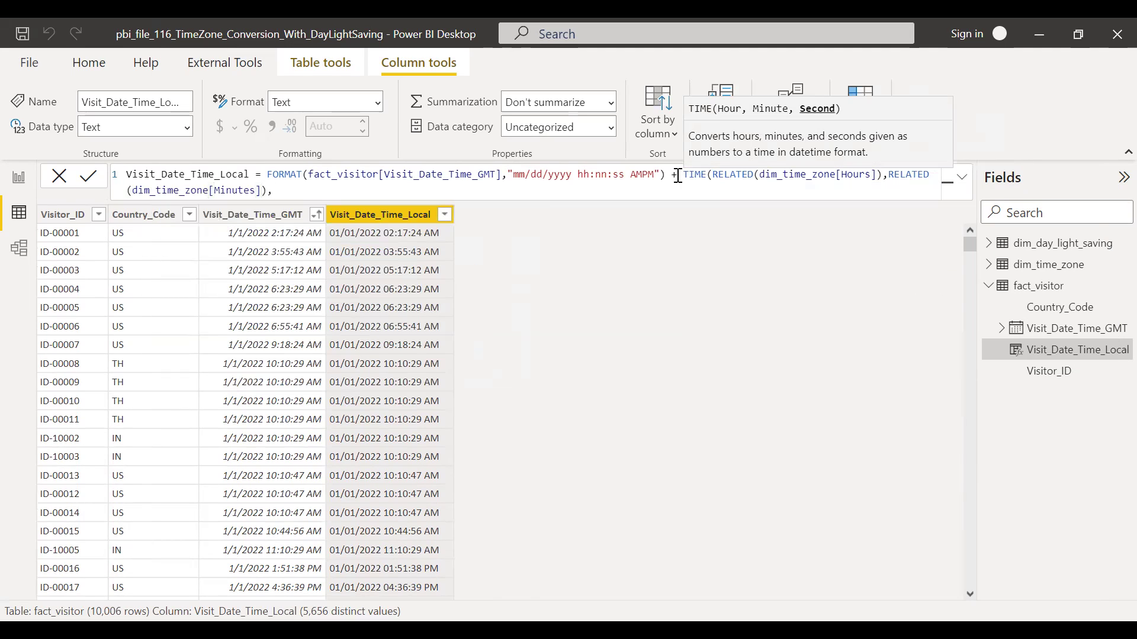
{"action": "type", "text": "related"}
{"action": "key", "text": "Tab"}
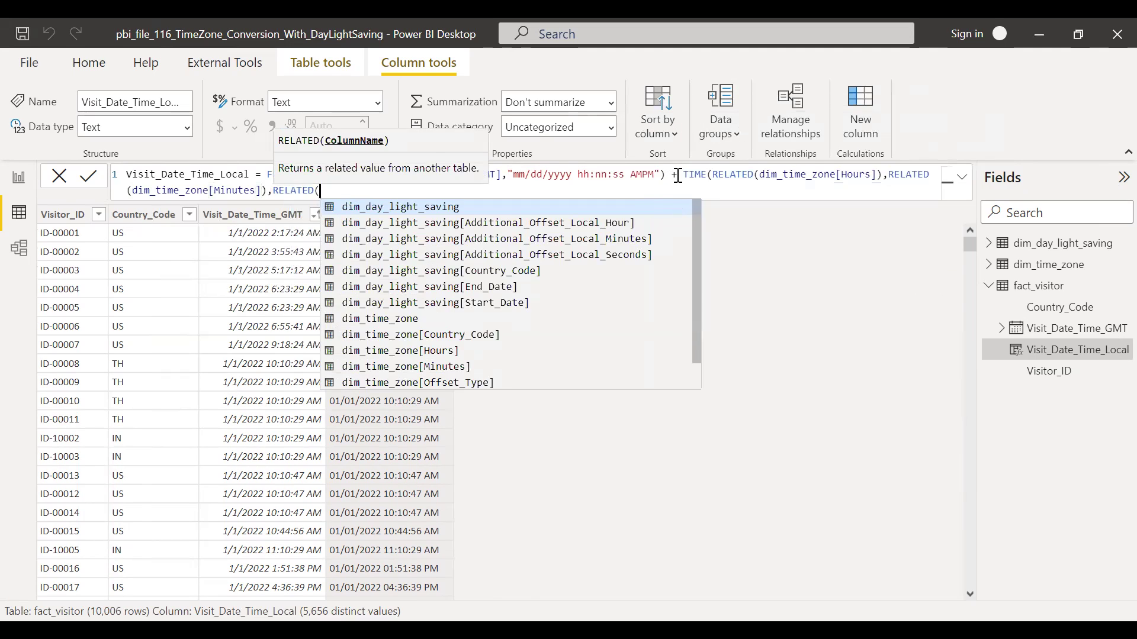
{"action": "type", "text": "d"}
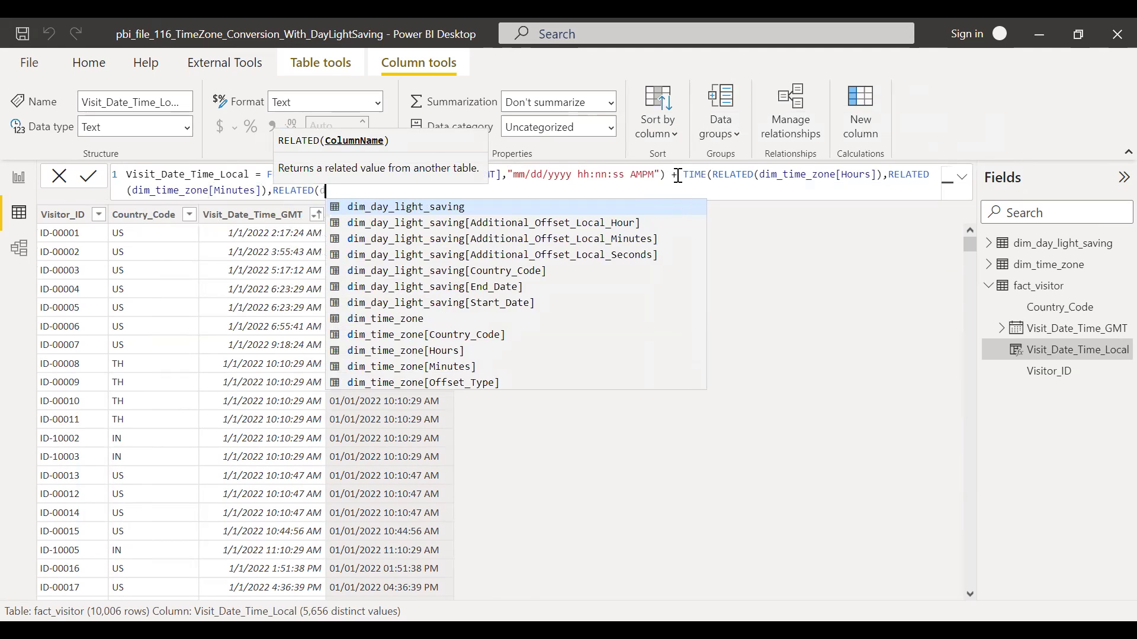
{"action": "key", "text": "BackSpace"}
{"action": "type", "text": "secon"}
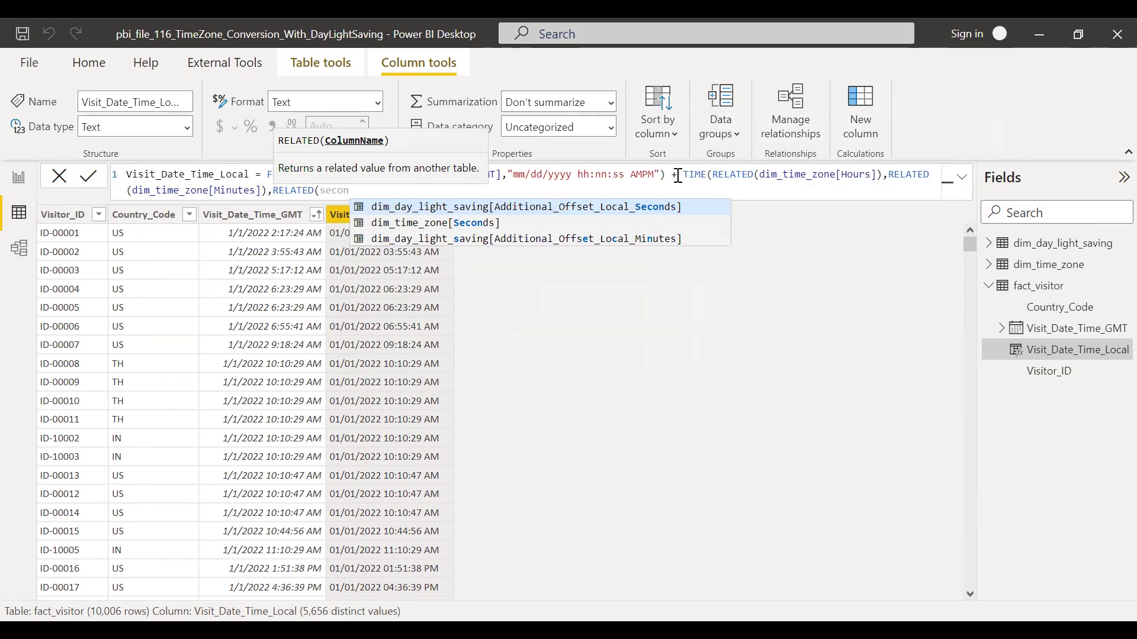
{"action": "key", "text": "Down"}
{"action": "key", "text": "Tab"}
{"action": "type", "text": "))"}
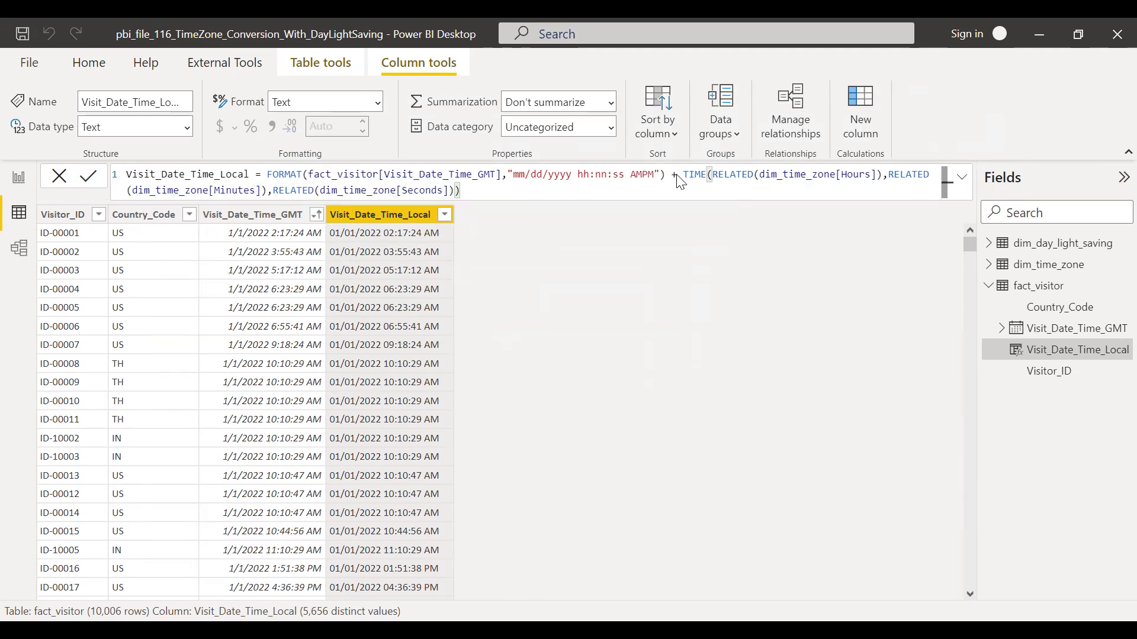
{"action": "key", "text": "Return"}
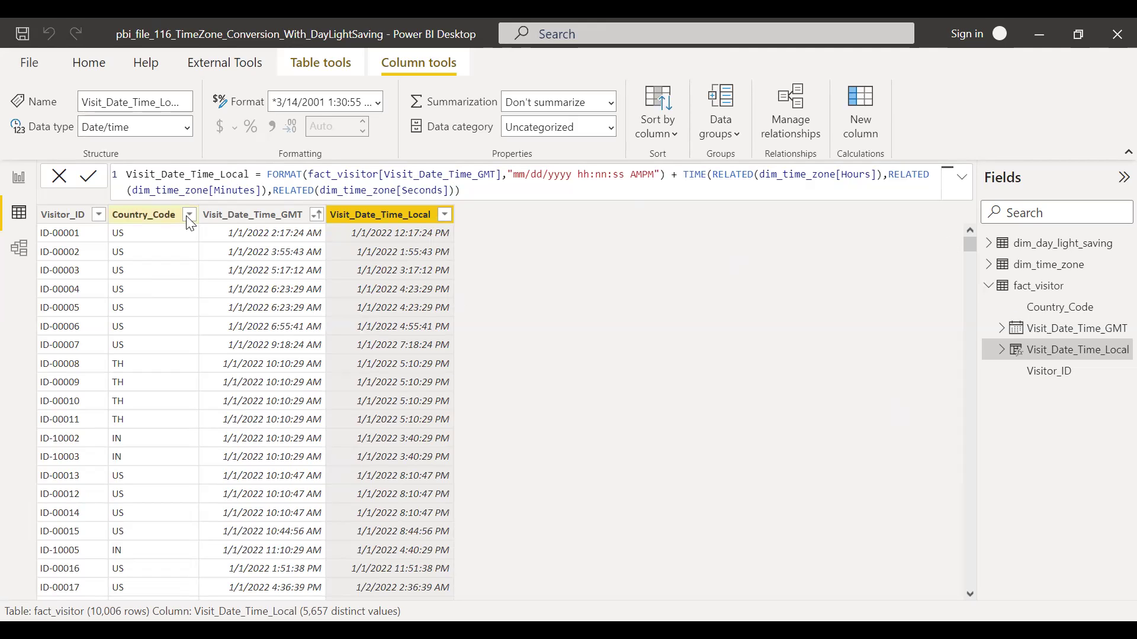
{"action": "left_click", "coordinate": [189, 214]}
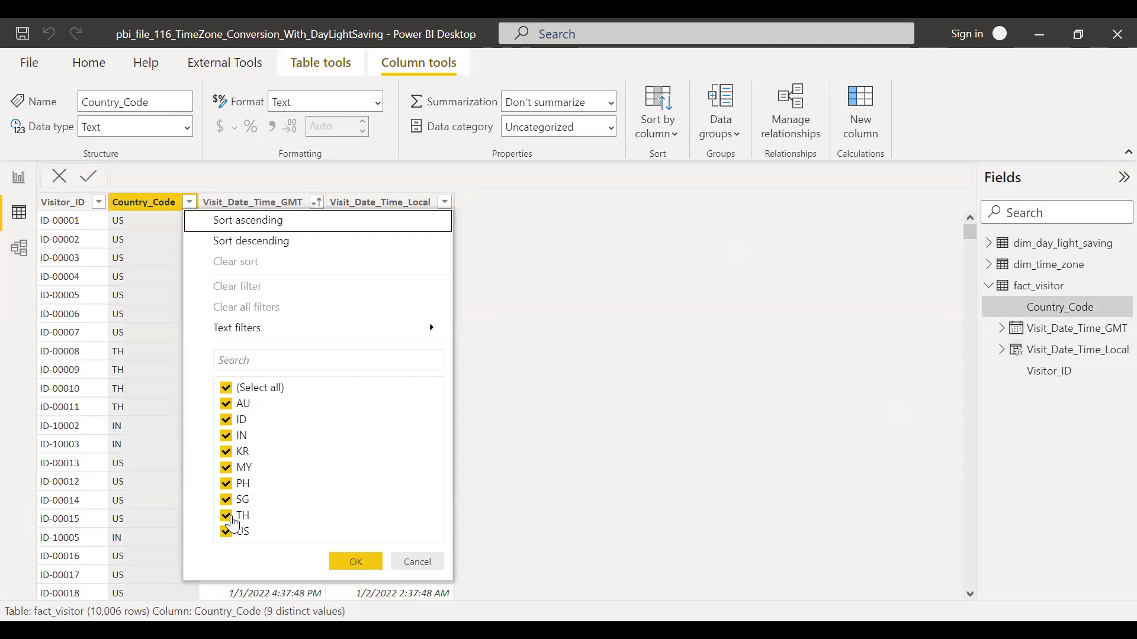
{"action": "left_click", "coordinate": [233, 530]}
{"action": "key", "text": "Return"}
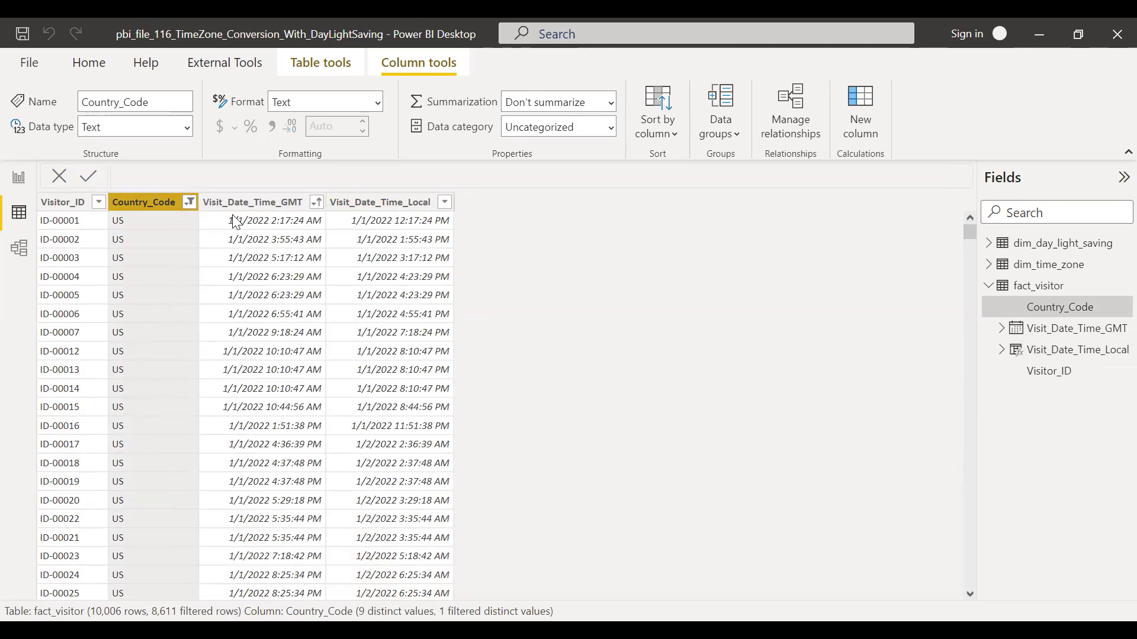
{"action": "left_click", "coordinate": [190, 202]}
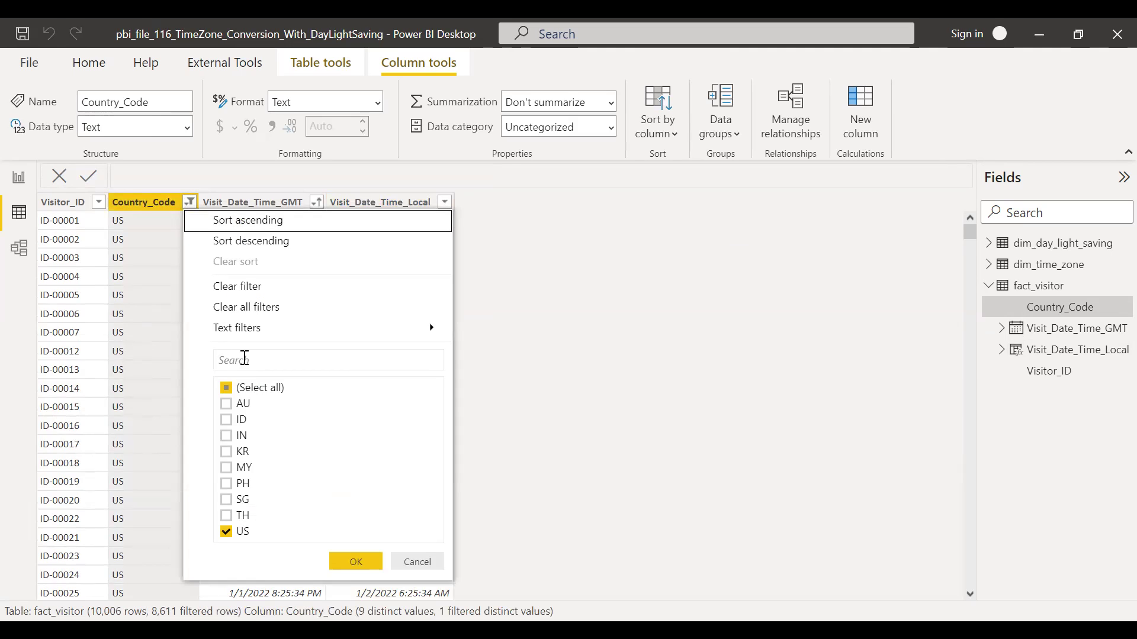
{"action": "left_click", "coordinate": [248, 316]}
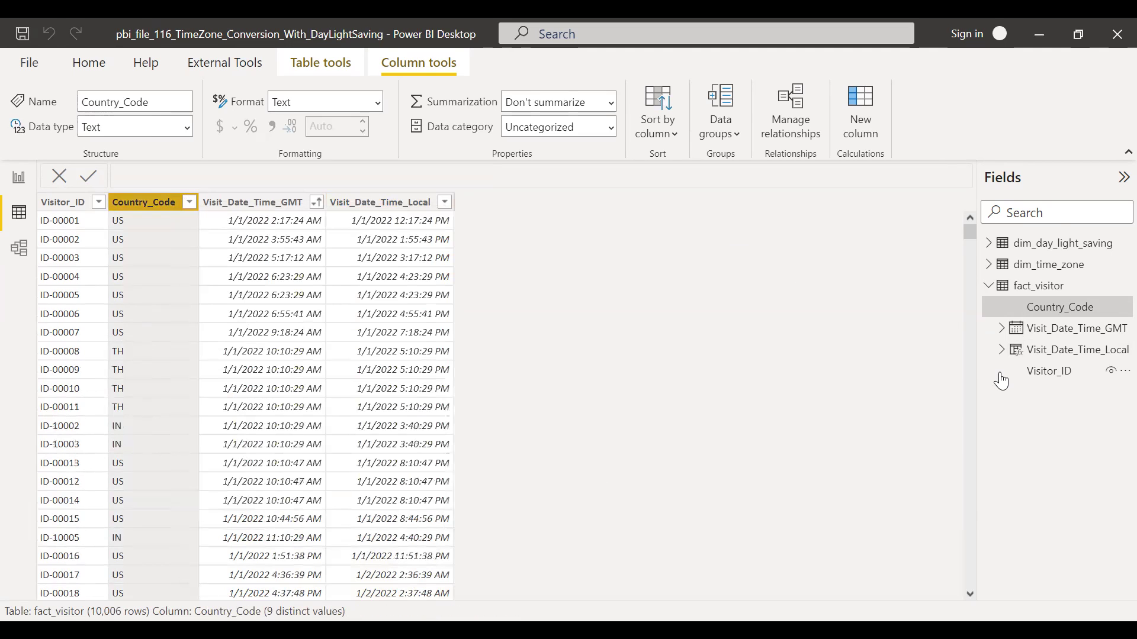
Begin wrapping the formula in IF(RELATED(dim_time_zone[Offset_Type]) = "add", ...).
{"action": "left_click", "coordinate": [381, 213]}
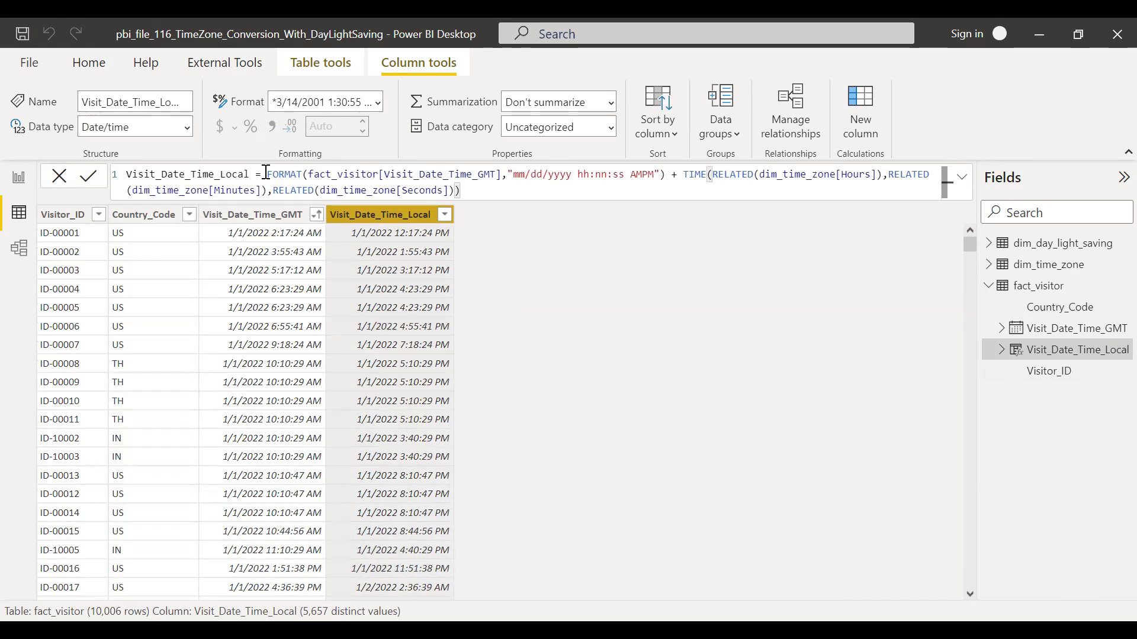
{"action": "left_click", "coordinate": [270, 176]}
{"action": "type", "text": "if"}
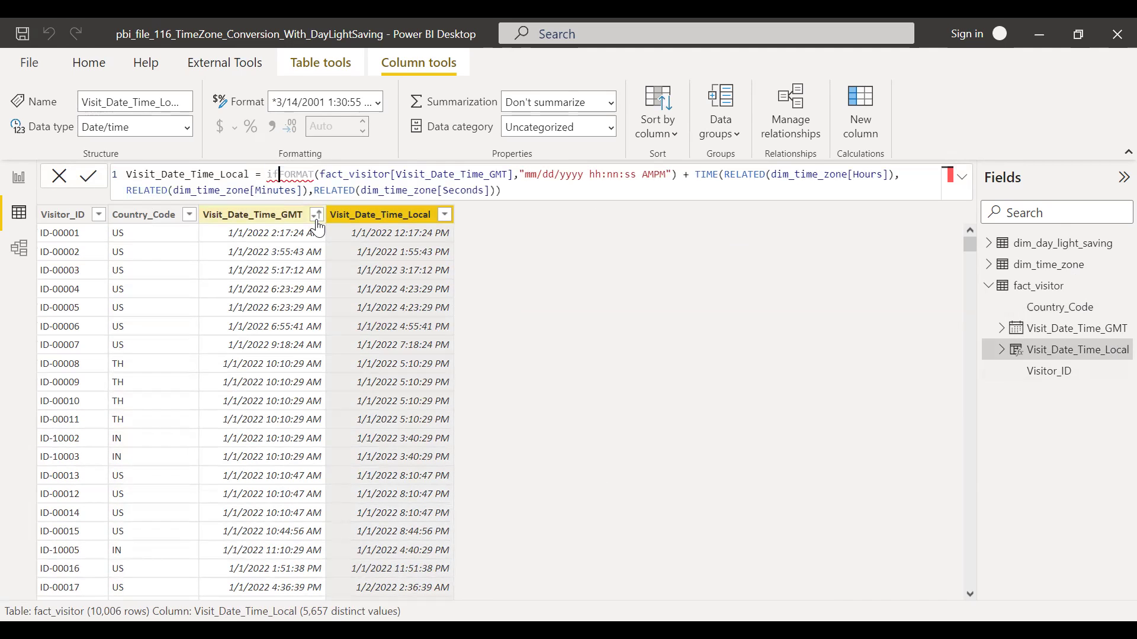
{"action": "type", "text": " ("}
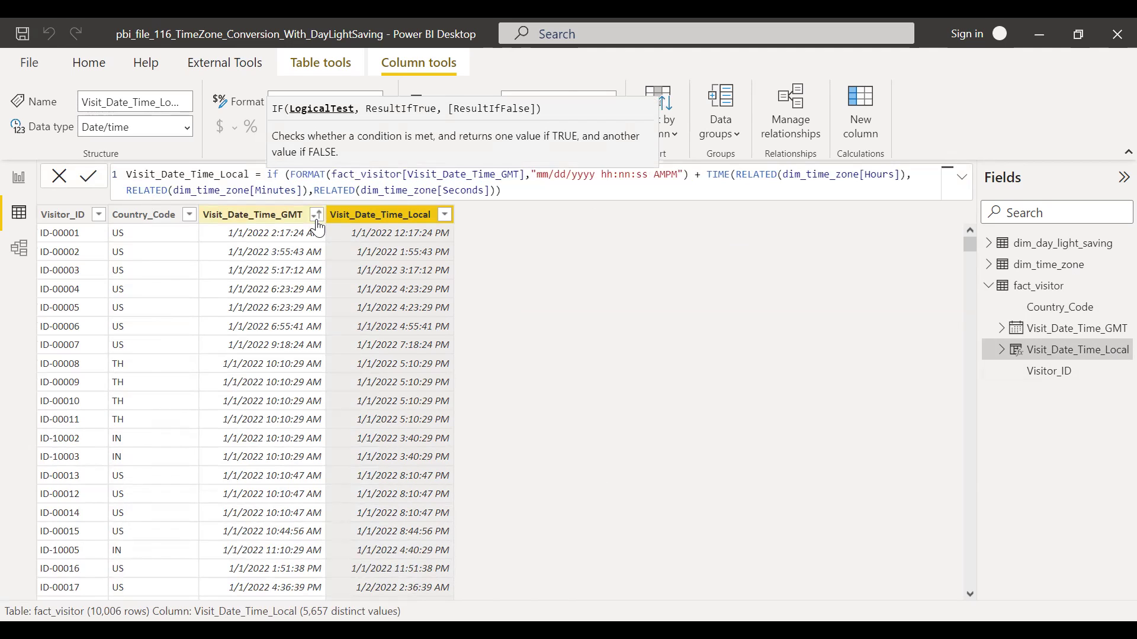
{"action": "type", "text": "related "}
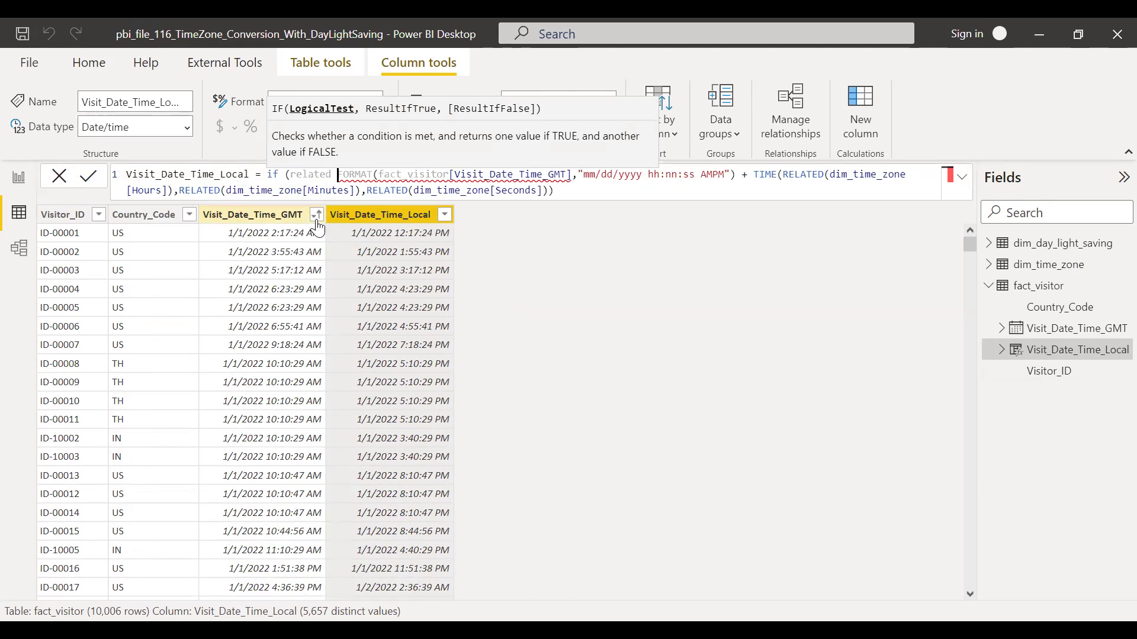
{"action": "type", "text": "("}
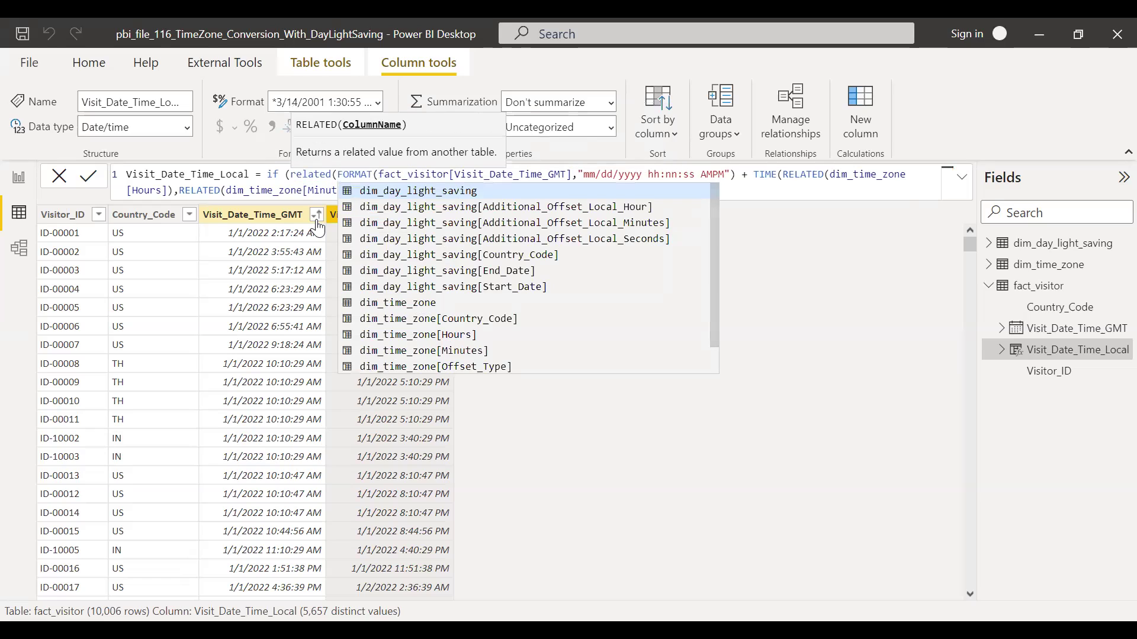
{"action": "key", "text": "Down"}
{"action": "key", "text": "Down"}
{"action": "key", "text": "Down"}
{"action": "key", "text": "Down"}
{"action": "key", "text": "Down"}
{"action": "key", "text": "Down"}
{"action": "key", "text": "Down"}
{"action": "key", "text": "Down"}
{"action": "key", "text": "Down"}
{"action": "key", "text": "Down"}
{"action": "key", "text": "Down"}
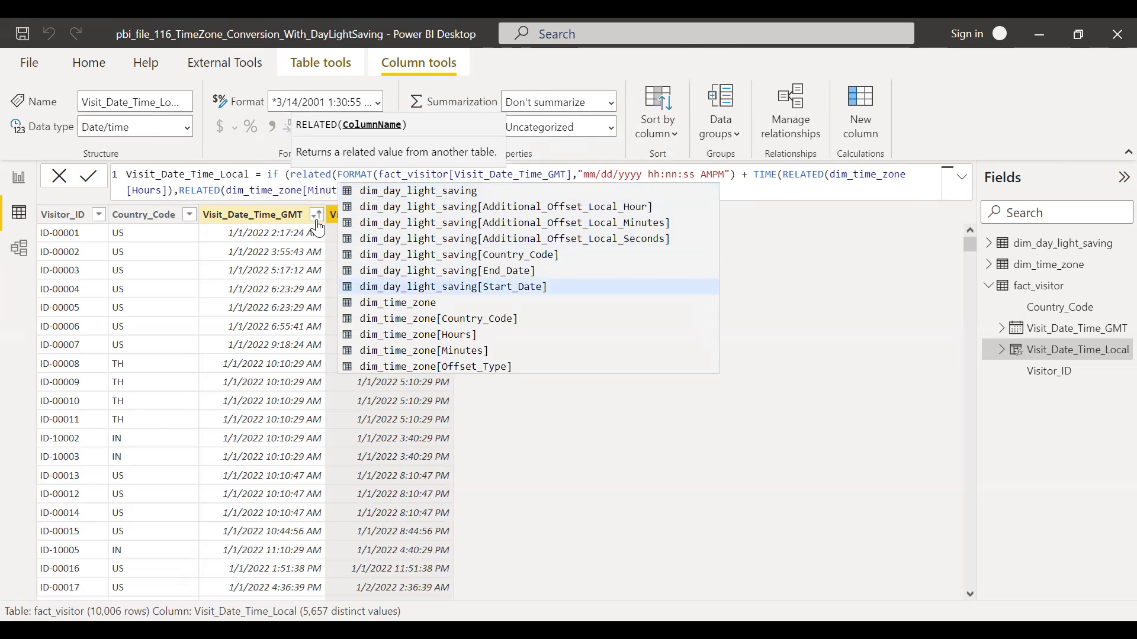
{"action": "key", "text": "Tab"}
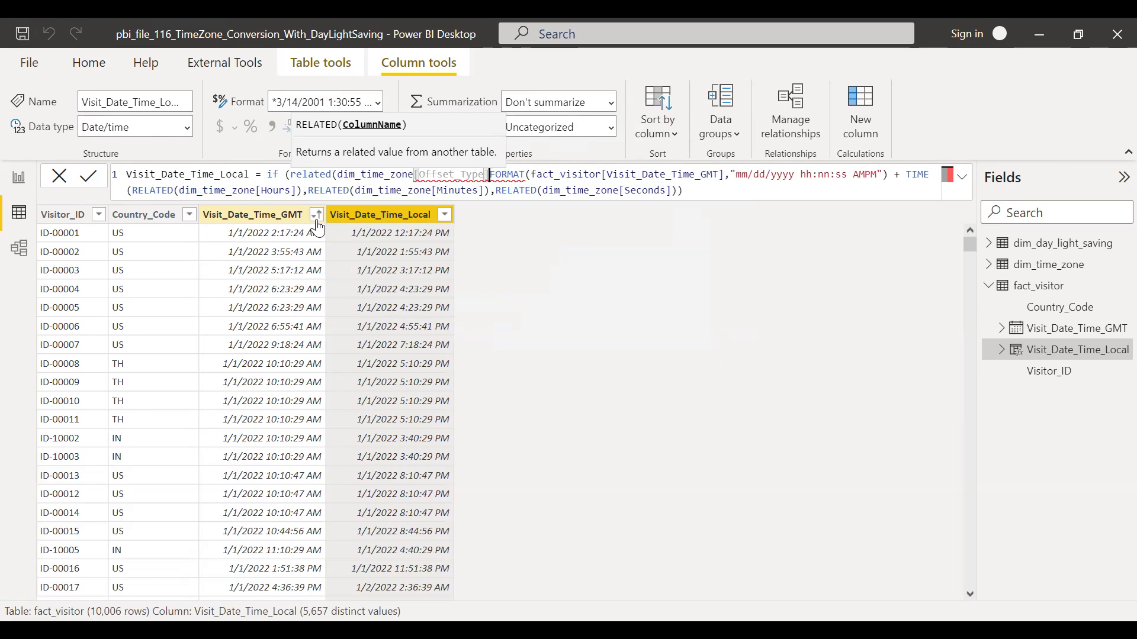
{"action": "type", "text": ") = "}
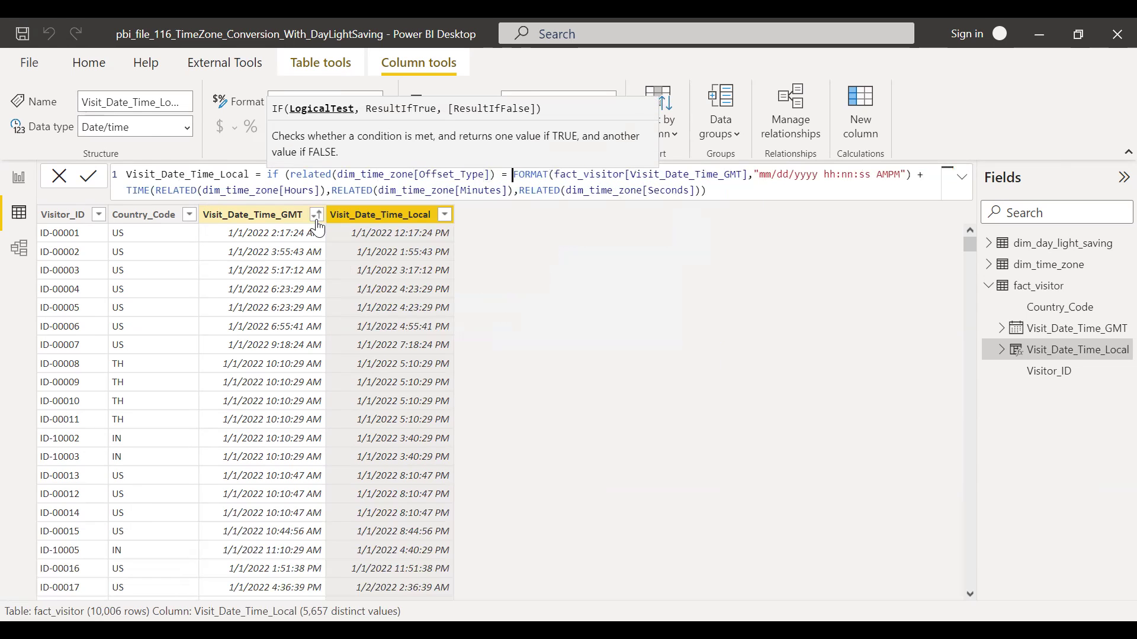
{"action": "type", "text": "\"ad"}
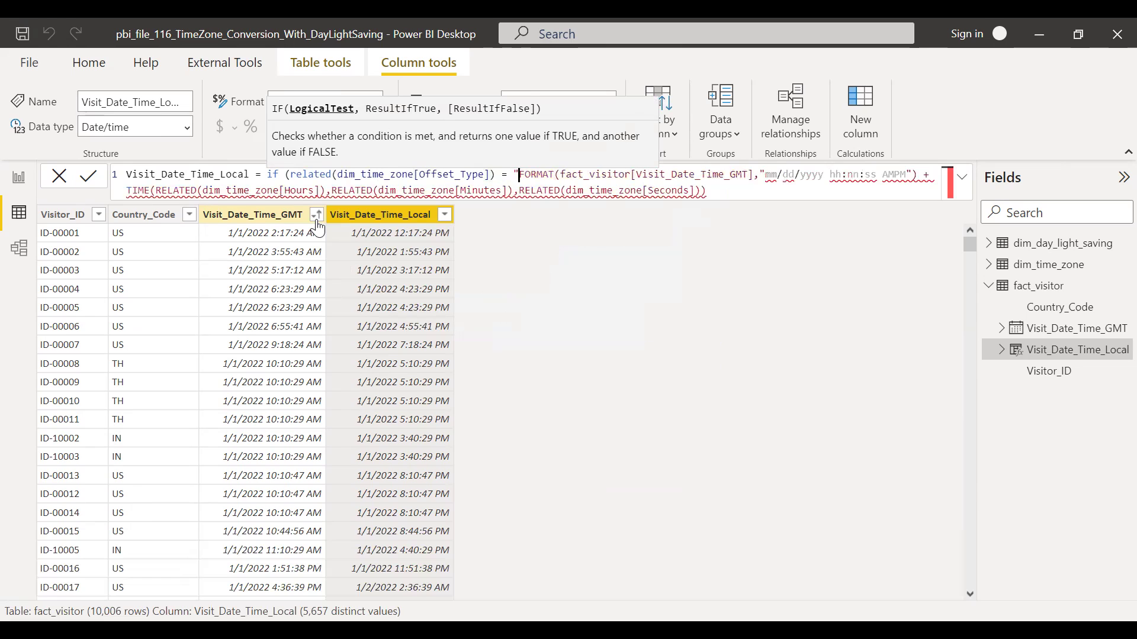
{"action": "type", "text": "d\""}
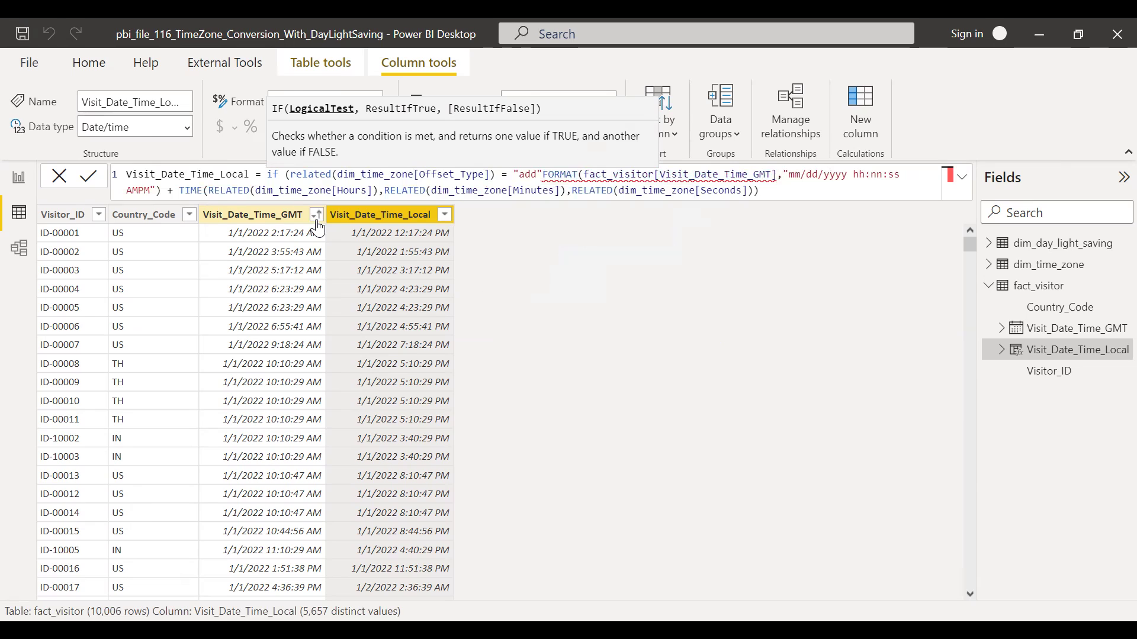
{"action": "type", "text": ","}
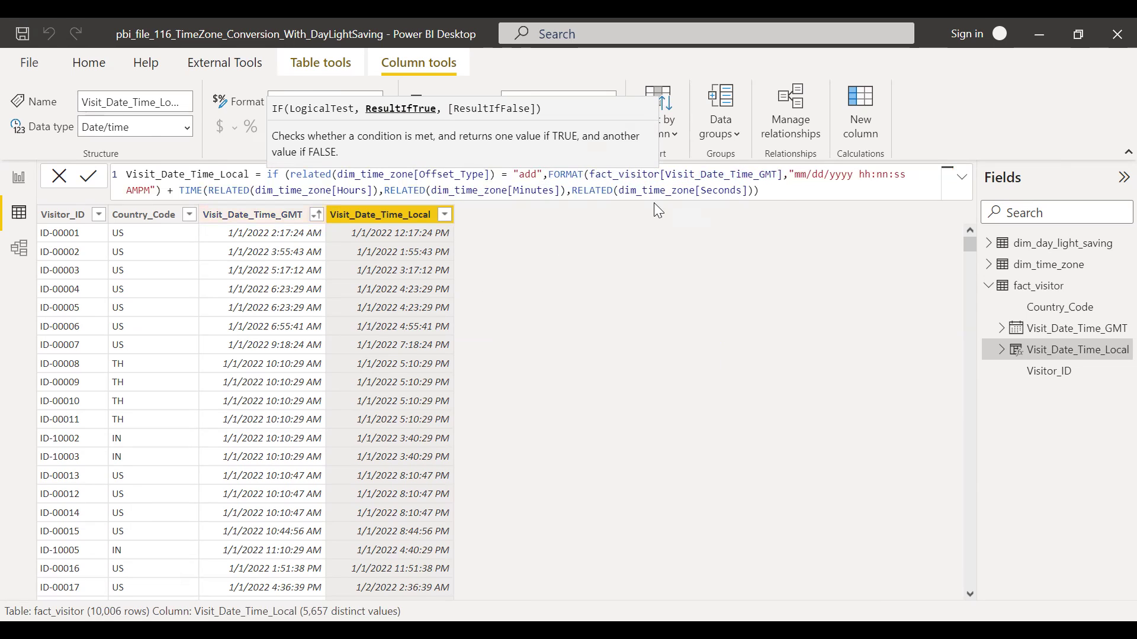
Copy the FORMAT + TIME expression and paste it as the IF's false branch.
{"action": "left_click_drag", "start_coordinate": [765, 190], "coordinate": [724, 190]}
{"action": "left_click_drag", "start_coordinate": [598, 179], "coordinate": [543, 174]}
{"action": "key", "text": "ctrl+c"}
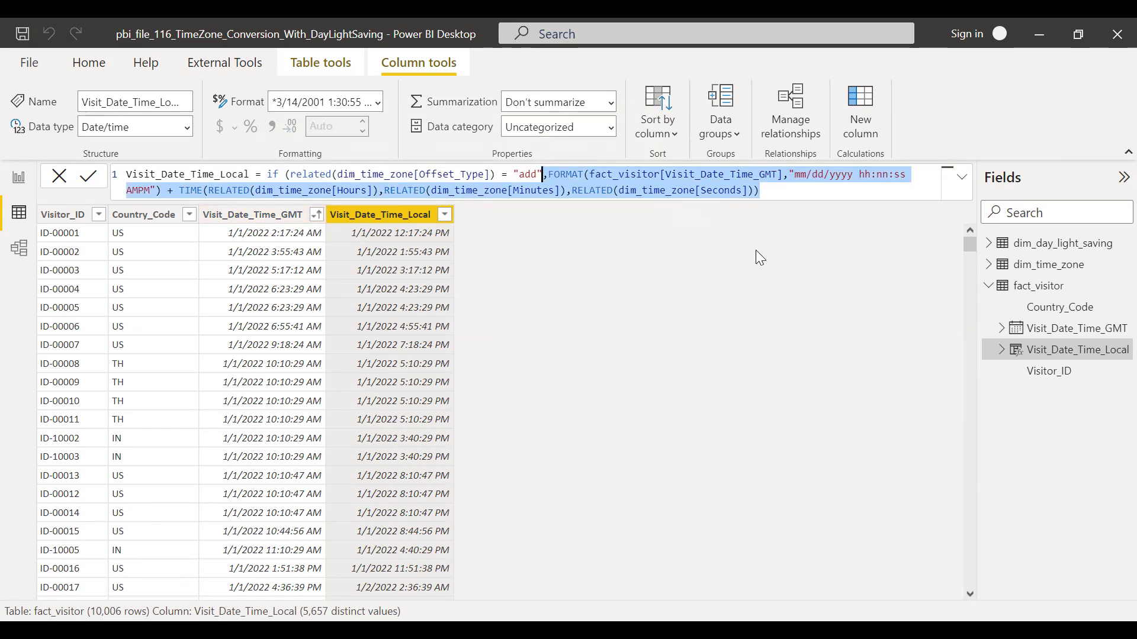
{"action": "left_click", "coordinate": [765, 194]}
{"action": "type", "text": ","}
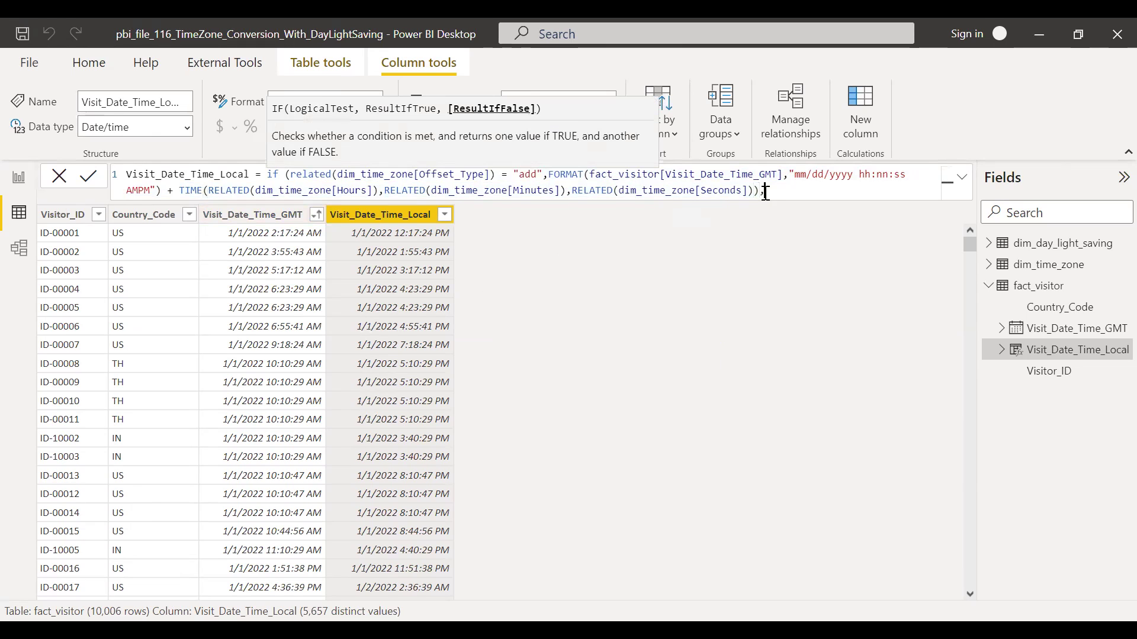
{"action": "key", "text": "ctrl+v"}
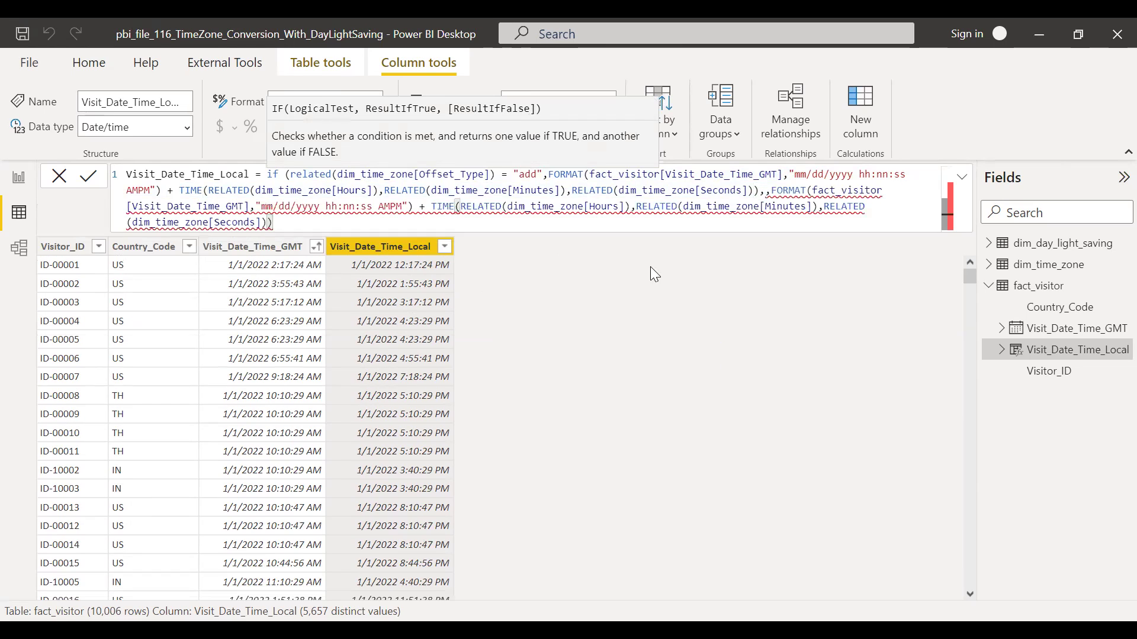
{"action": "left_click", "coordinate": [765, 194]}
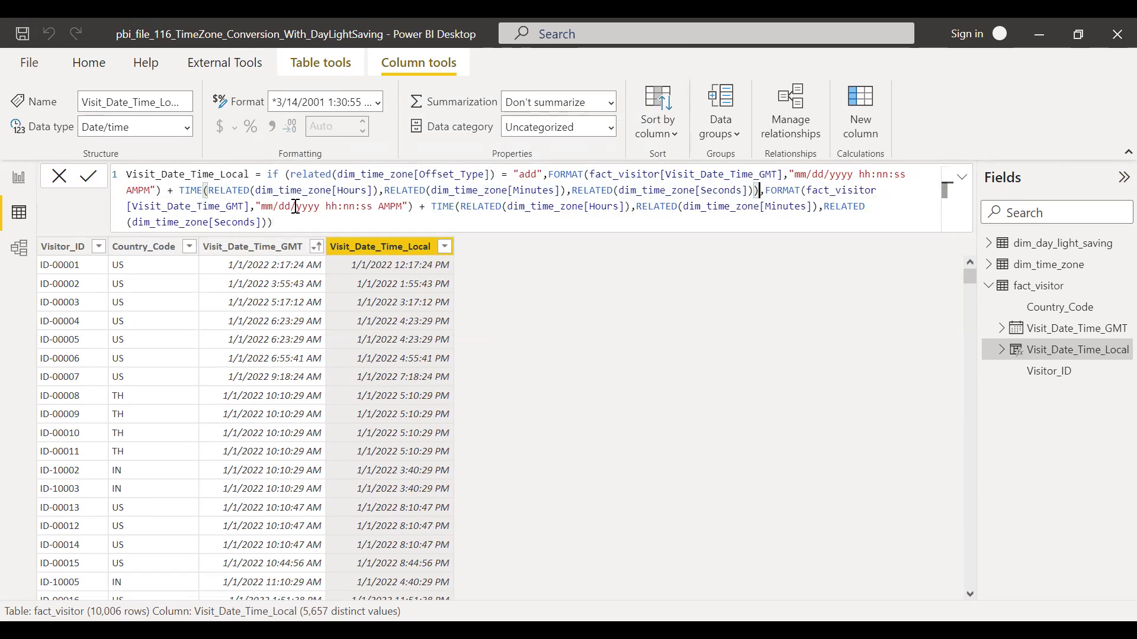
Change the false branch's plus to minus, close the IF and commit it.
{"action": "left_click", "coordinate": [425, 206]}
{"action": "key", "text": "BackSpace"}
{"action": "type", "text": "-"}
{"action": "key", "text": "ctrl+End"}
{"action": "type", "text": ")"}
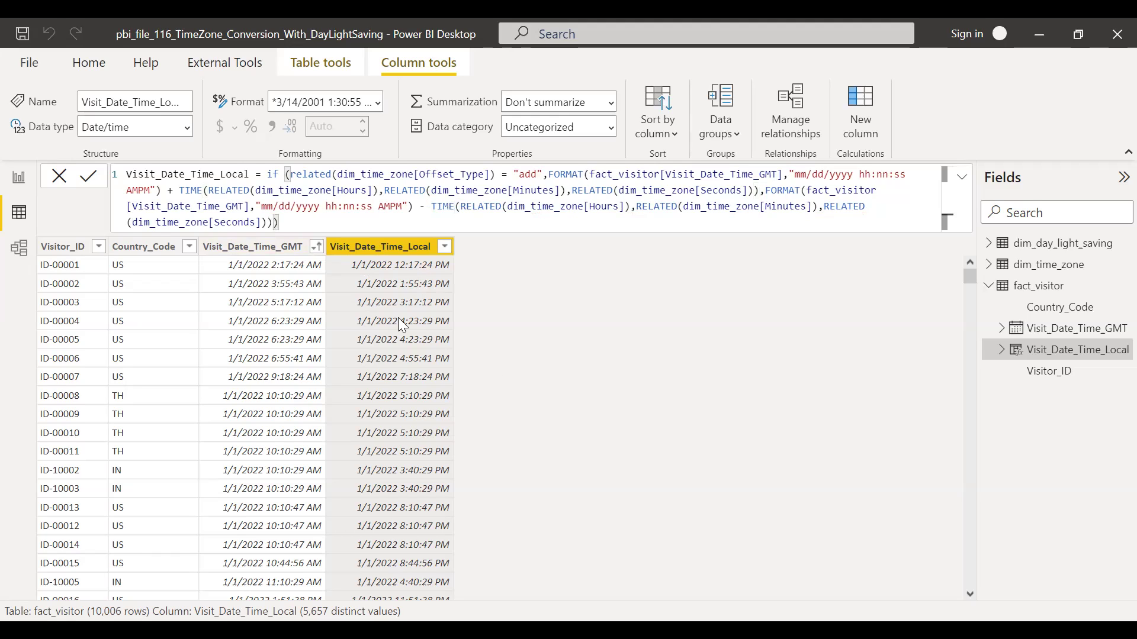
{"action": "key", "text": "Return"}
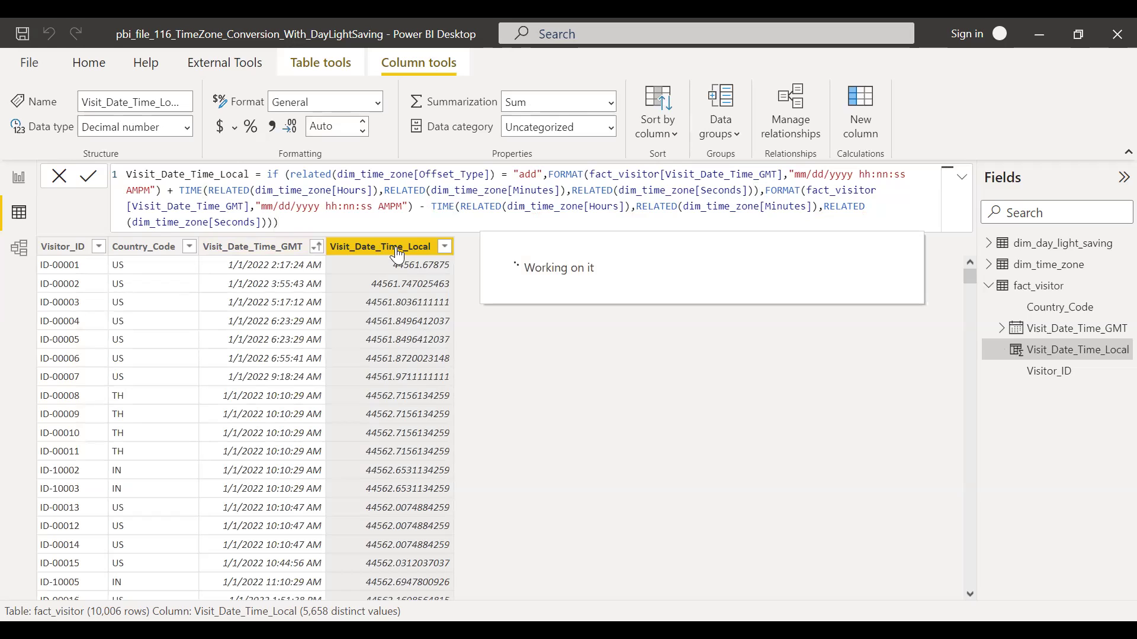
Set Visit_Date_Time_Local's data type back to Date/time and confirm the change.
{"action": "left_click", "coordinate": [186, 129]}
{"action": "left_click", "coordinate": [133, 237]}
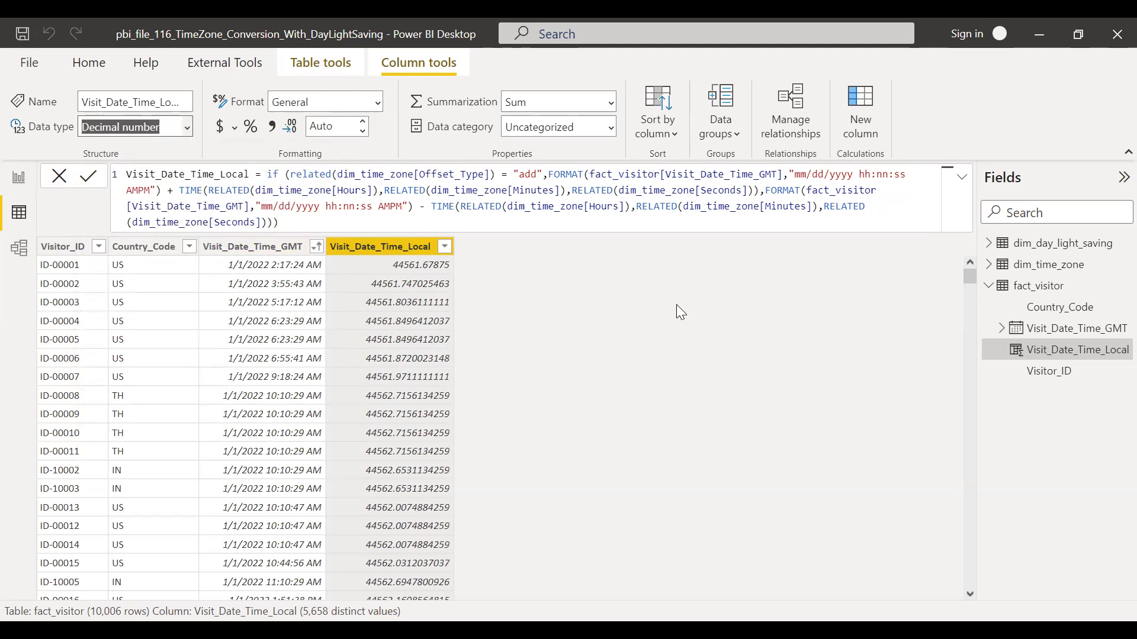
{"action": "left_click", "coordinate": [662, 394]}
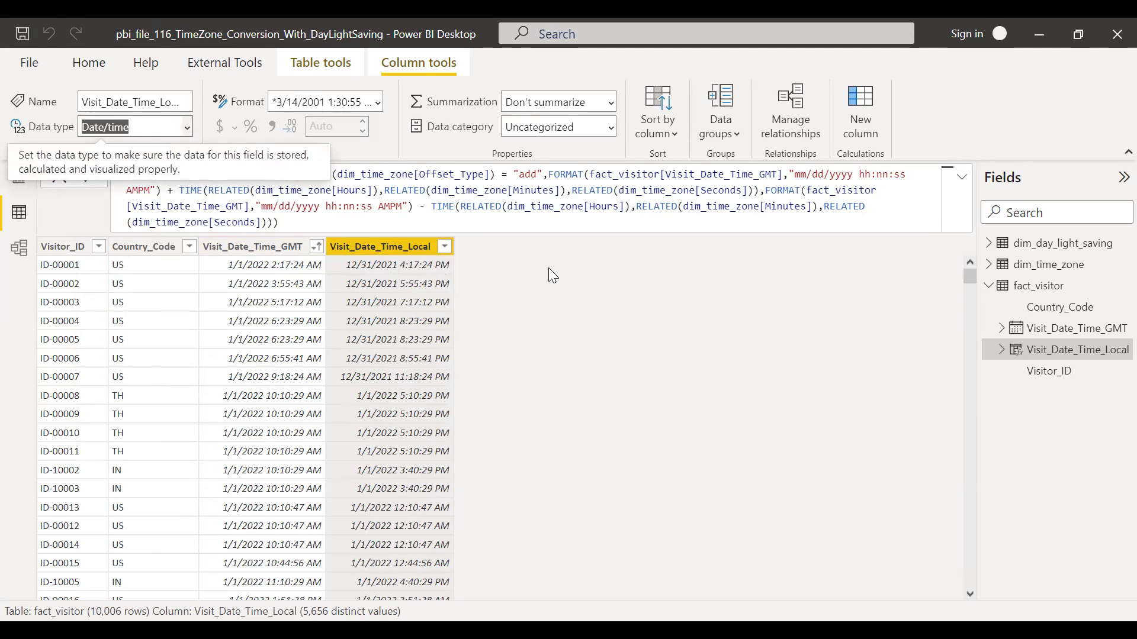
Filter Country_Code to IN only to check its rows, then clear the filter.
{"action": "left_click", "coordinate": [190, 247]}
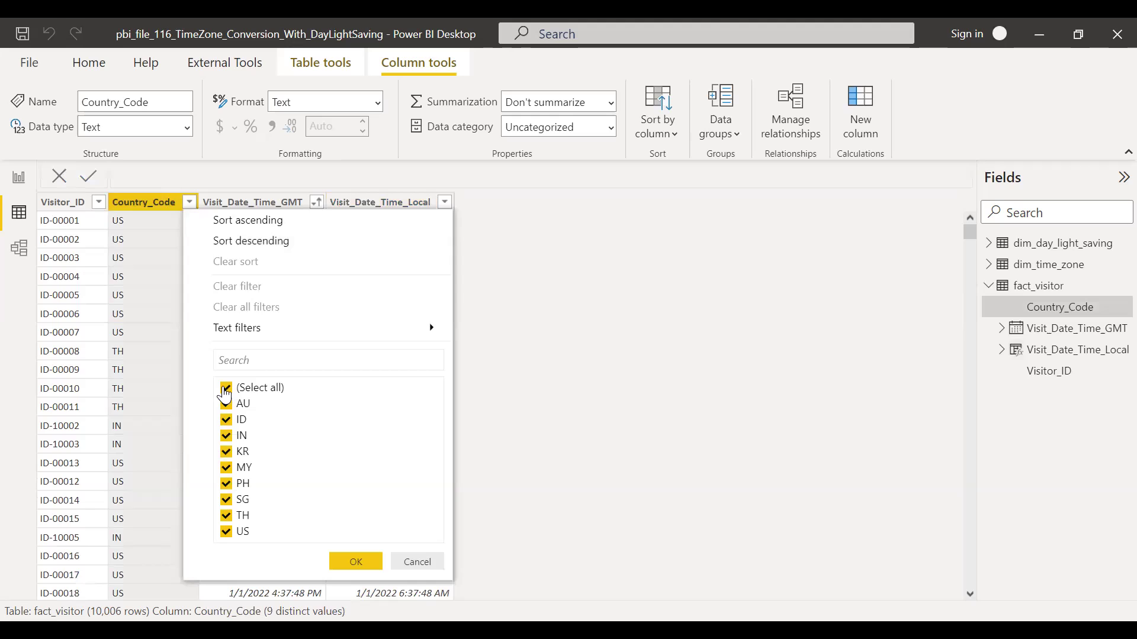
{"action": "left_click", "coordinate": [225, 389]}
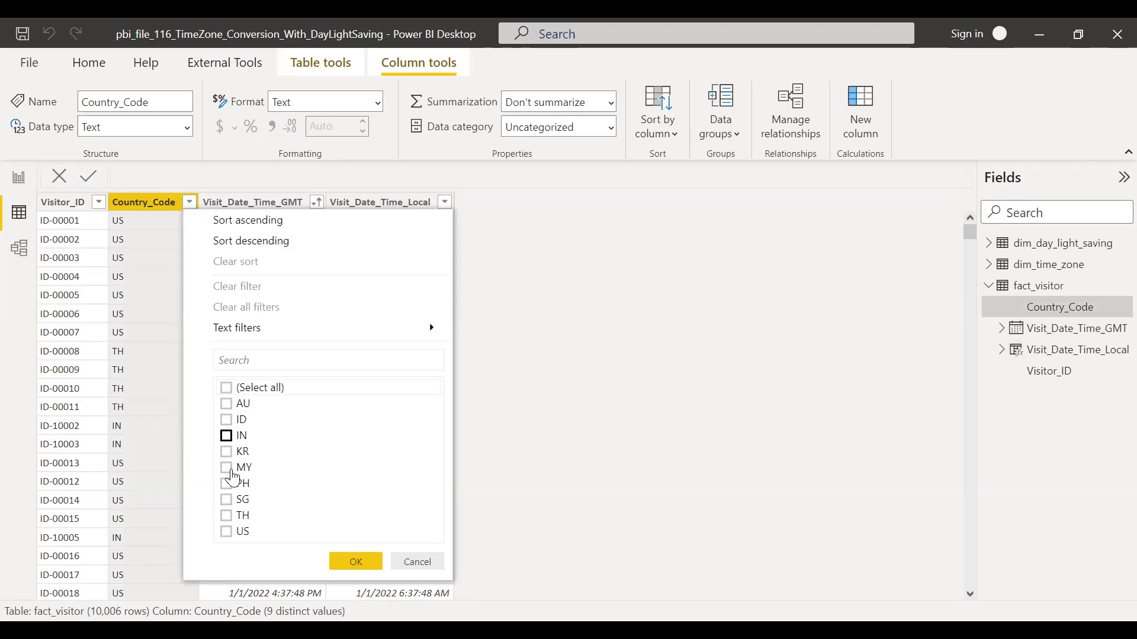
{"action": "left_click", "coordinate": [226, 435]}
{"action": "left_click", "coordinate": [356, 561]}
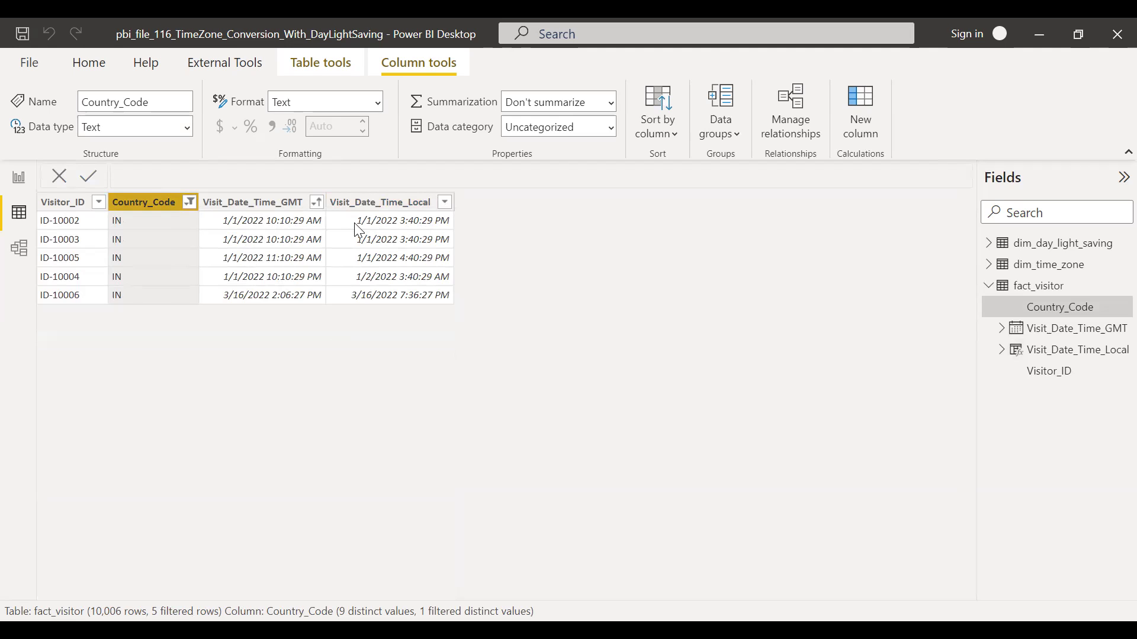
{"action": "left_click", "coordinate": [190, 202]}
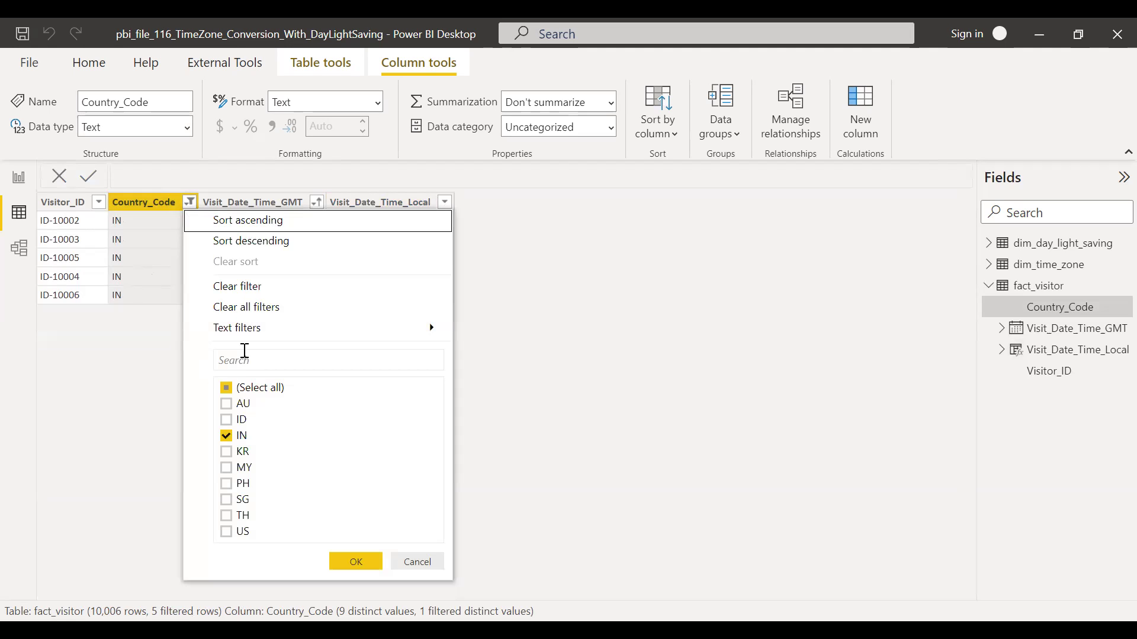
{"action": "left_click", "coordinate": [239, 308]}
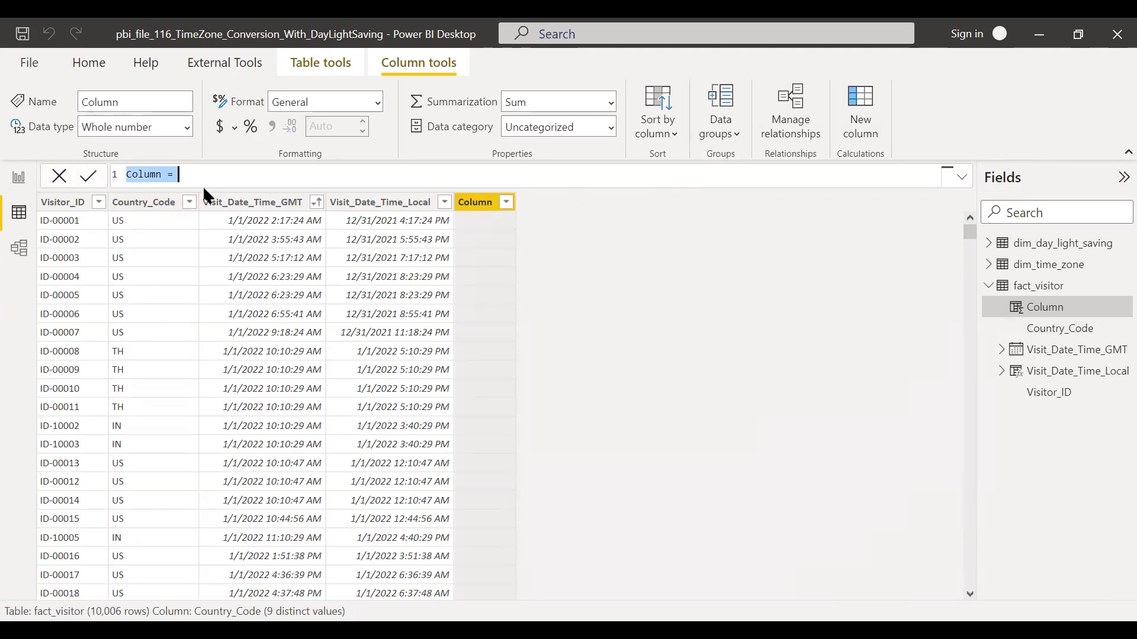
Add a Day_ligh_saving_start_date column defined as RELATED(dim_day_light_saving[Start_Date]).
{"action": "type", "text": "Day_ligh_savin"}
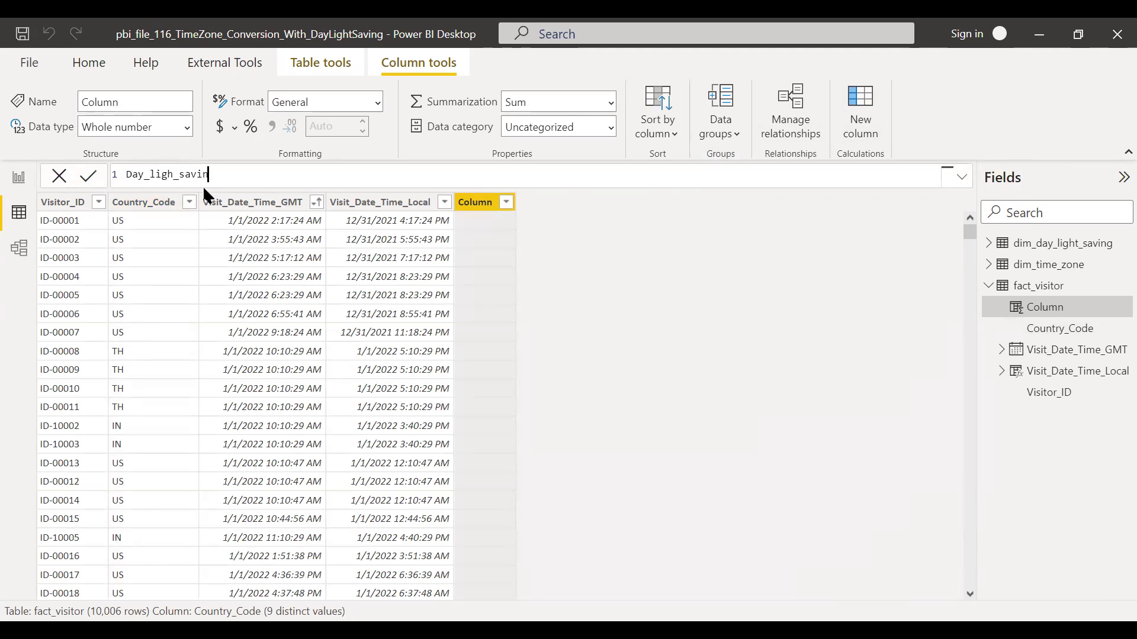
{"action": "type", "text": "g_start_date = related"}
{"action": "key", "text": "Tab"}
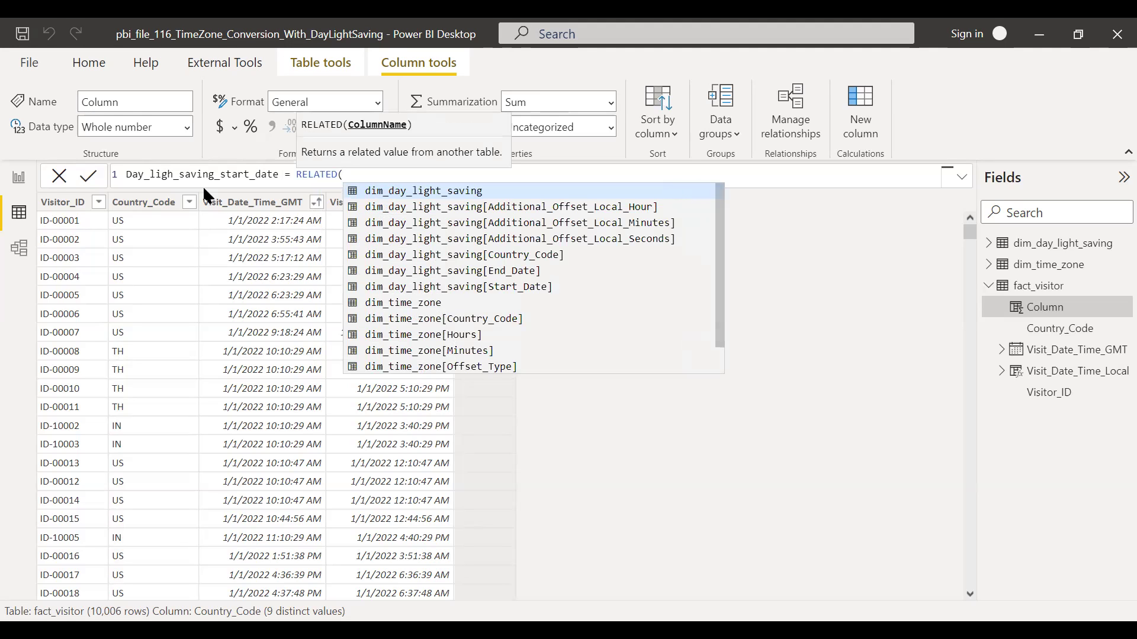
{"action": "key", "text": "Down"}
{"action": "key", "text": "Down"}
{"action": "key", "text": "Down"}
{"action": "key", "text": "Down"}
{"action": "key", "text": "Down"}
{"action": "key", "text": "Down"}
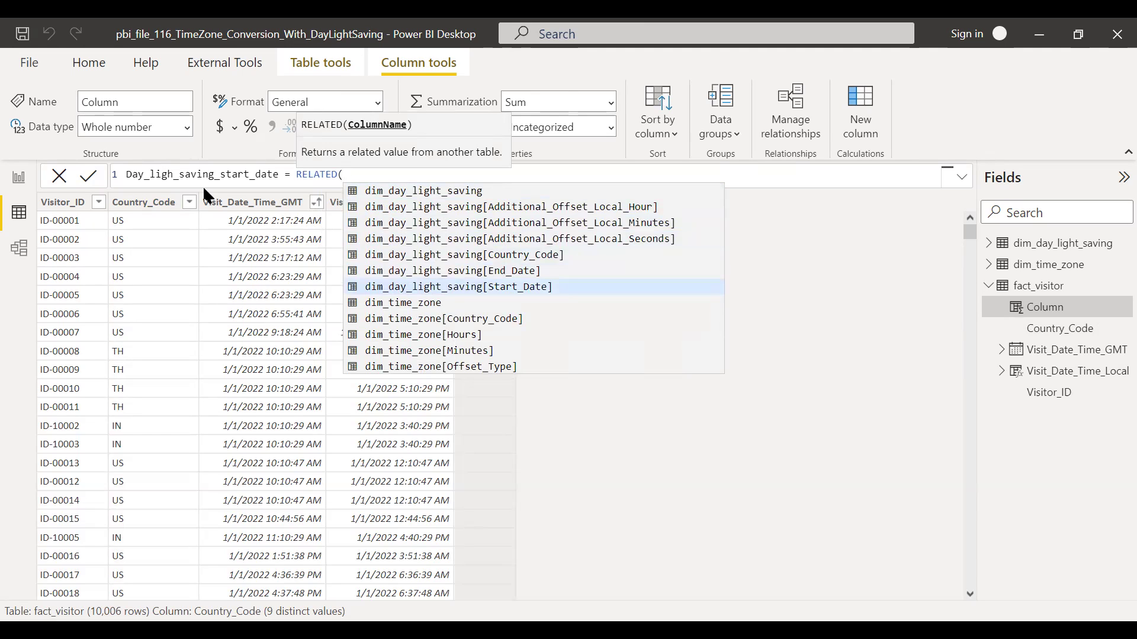
{"action": "key", "text": "Tab"}
{"action": "type", "text": ")"}
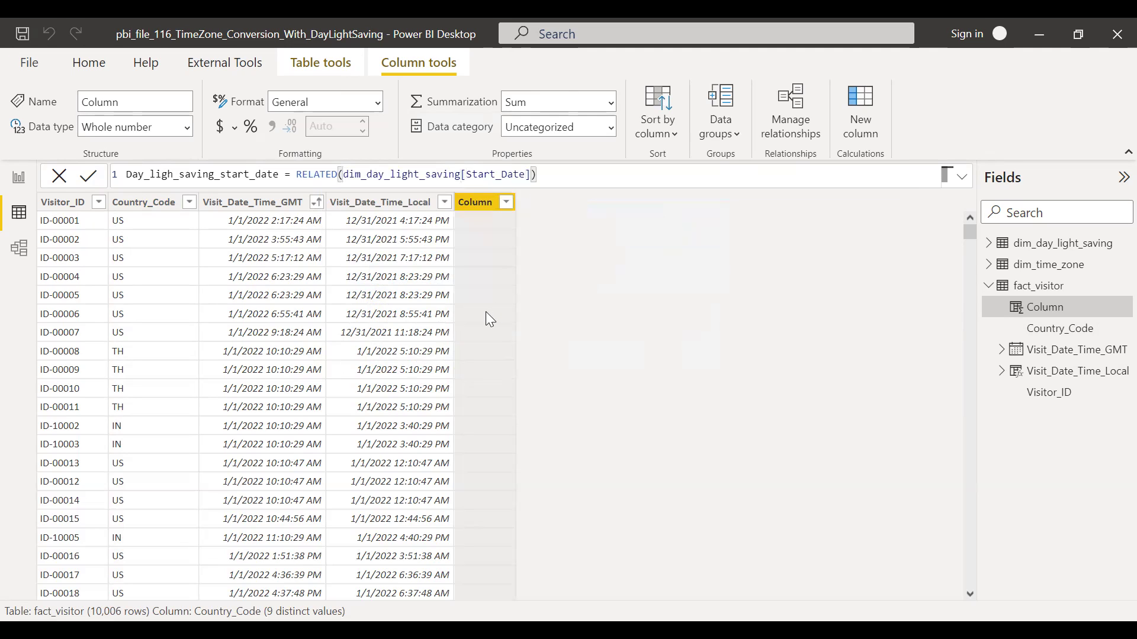
{"action": "key", "text": "Return"}
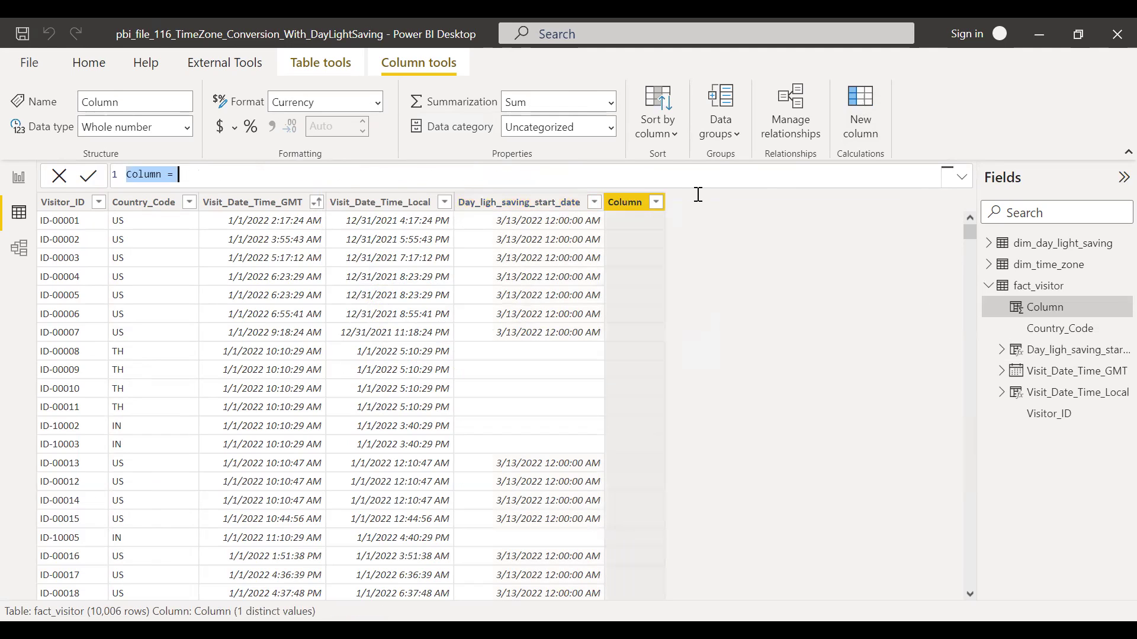
Add a Day_light_saving_end_date column defined as RELATED(dim_day_light_saving[End_Date]).
{"action": "type", "text": "Ave"}
{"action": "key", "text": "BackSpace"}
{"action": "key", "text": "BackSpace"}
{"action": "key", "text": "BackSpace"}
{"action": "type", "text": "Day_light_saving_end_date = related"}
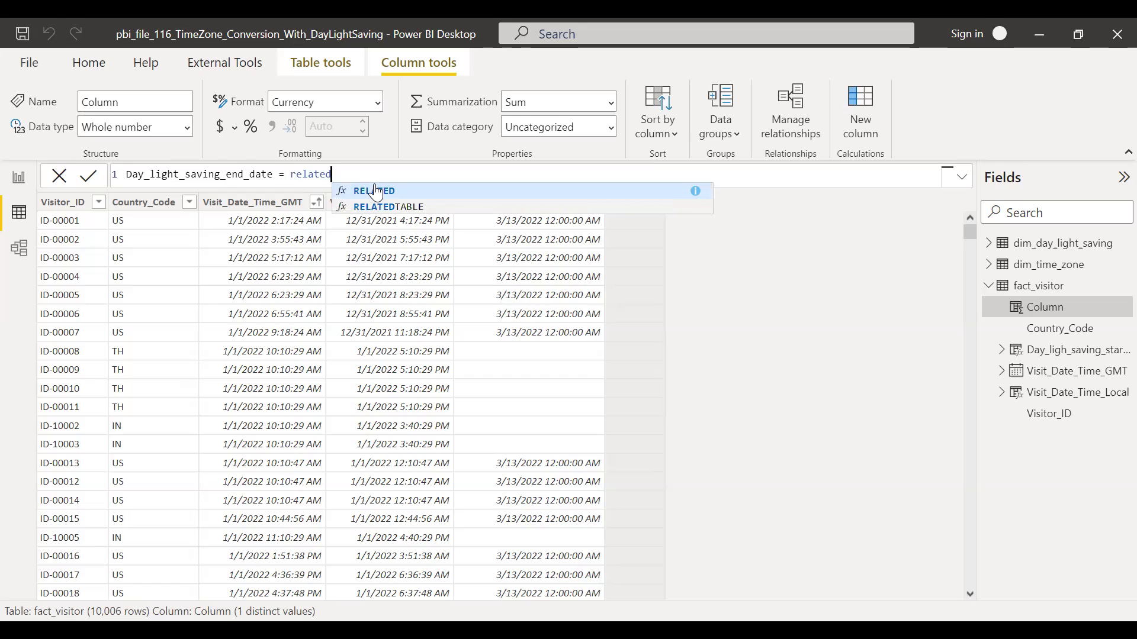
{"action": "left_click", "coordinate": [376, 191]}
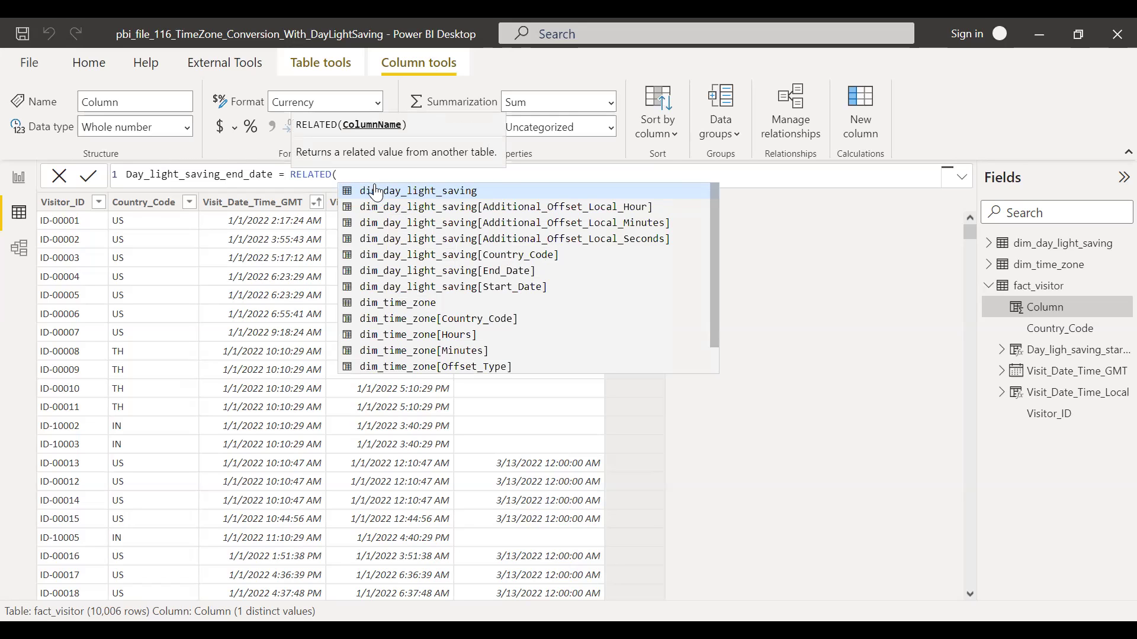
{"action": "key", "text": "Down"}
{"action": "key", "text": "Down"}
{"action": "key", "text": "Down"}
{"action": "key", "text": "Down"}
{"action": "key", "text": "Down"}
{"action": "key", "text": "Down"}
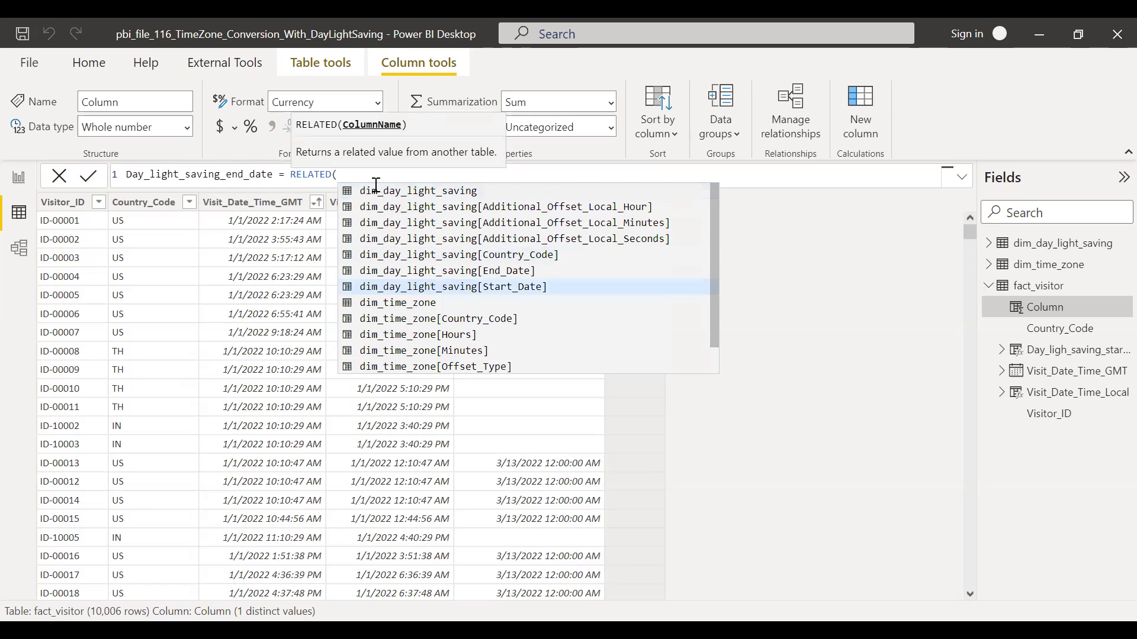
{"action": "key", "text": "Up"}
{"action": "key", "text": "Tab"}
{"action": "type", "text": ")"}
{"action": "key", "text": "Return"}
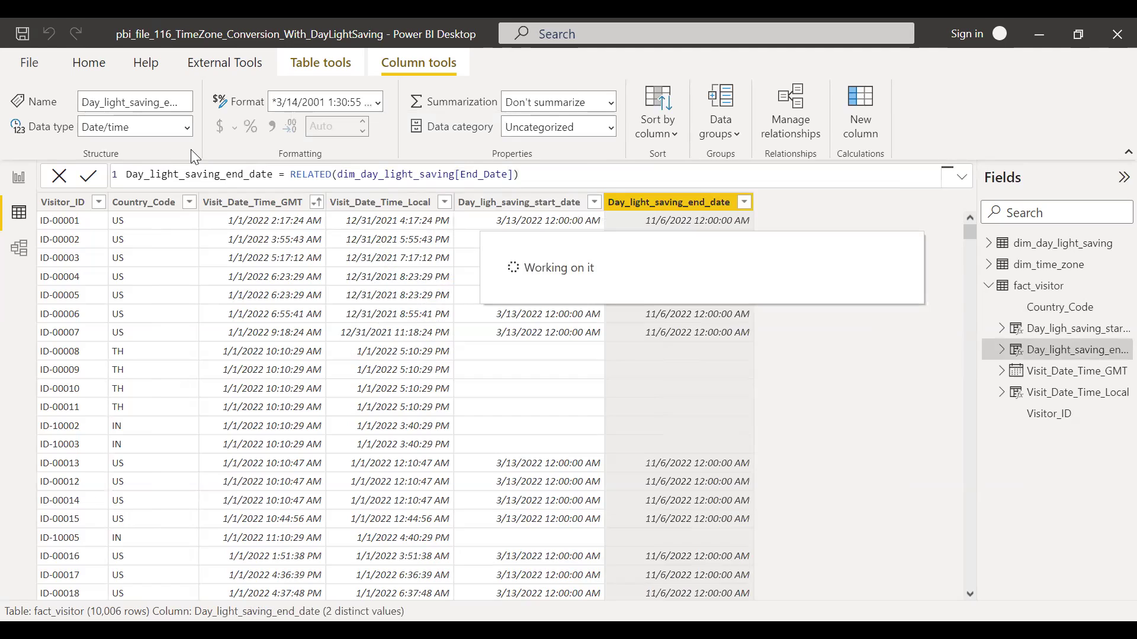
Correct the start column's name from Day_ligh_saving_start_date to Day_light_saving_start_date.
{"action": "left_click", "coordinate": [178, 176]}
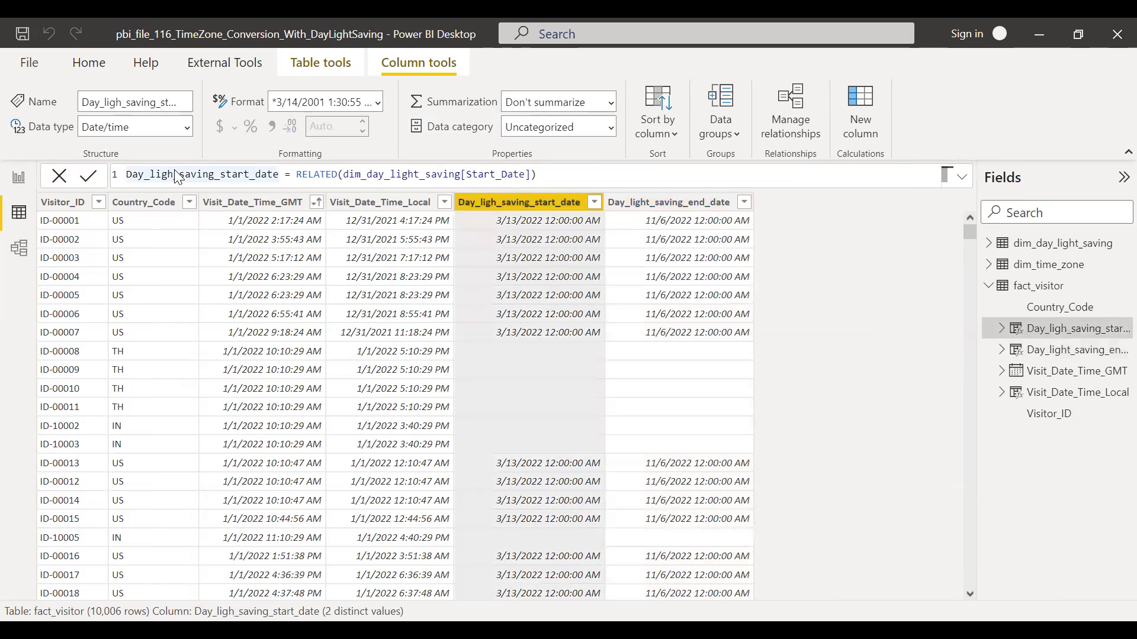
{"action": "type", "text": "t"}
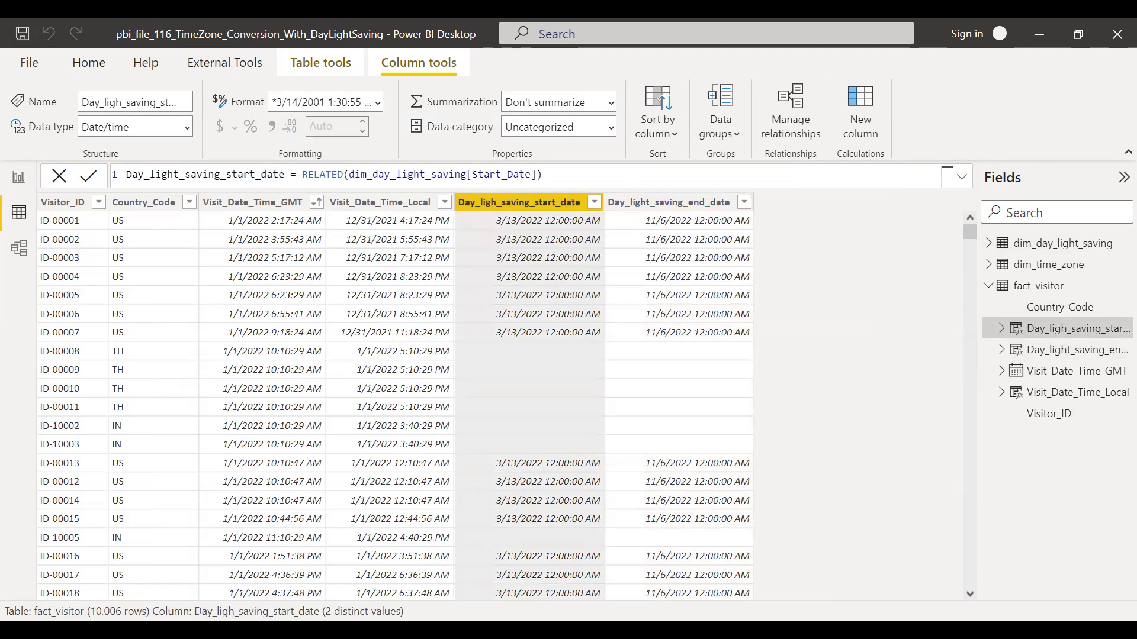
{"action": "key", "text": "Return"}
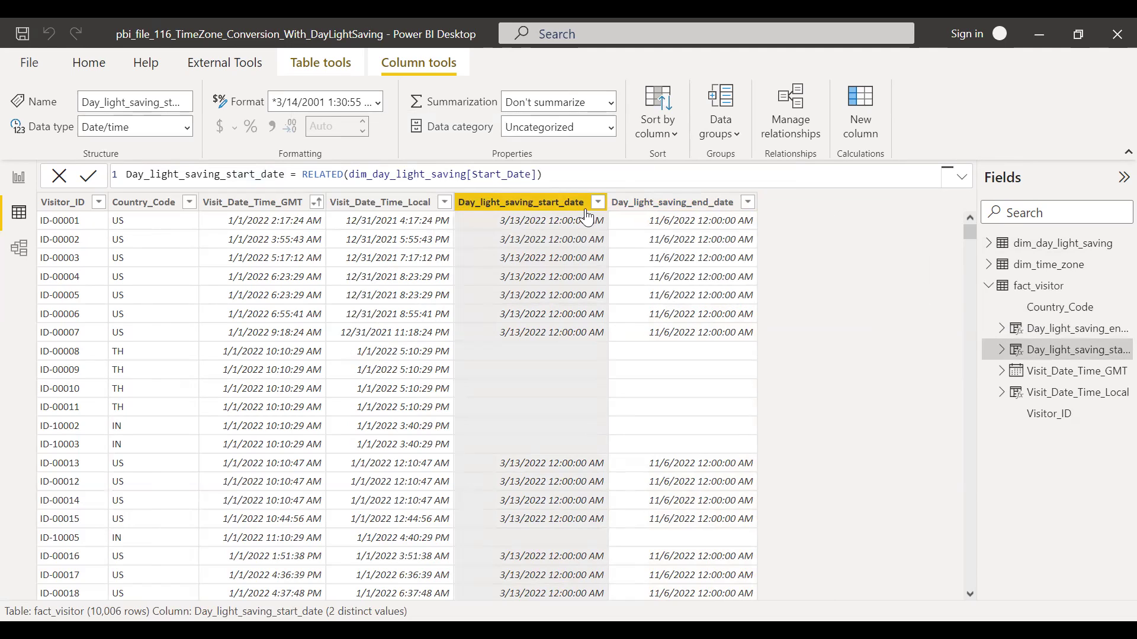
Start a final_local_visit_date column whose IF tests Visit_Date_Time_Local between the daylight-saving start and end dates.
{"action": "left_click", "coordinate": [860, 129]}
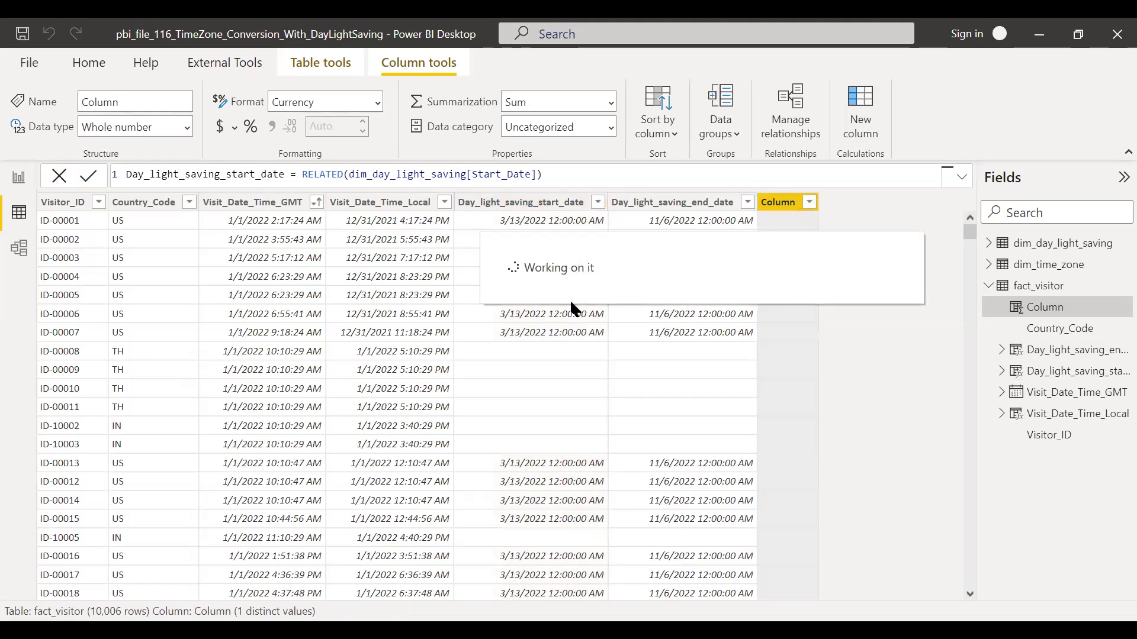
{"action": "type", "text": "fina"}
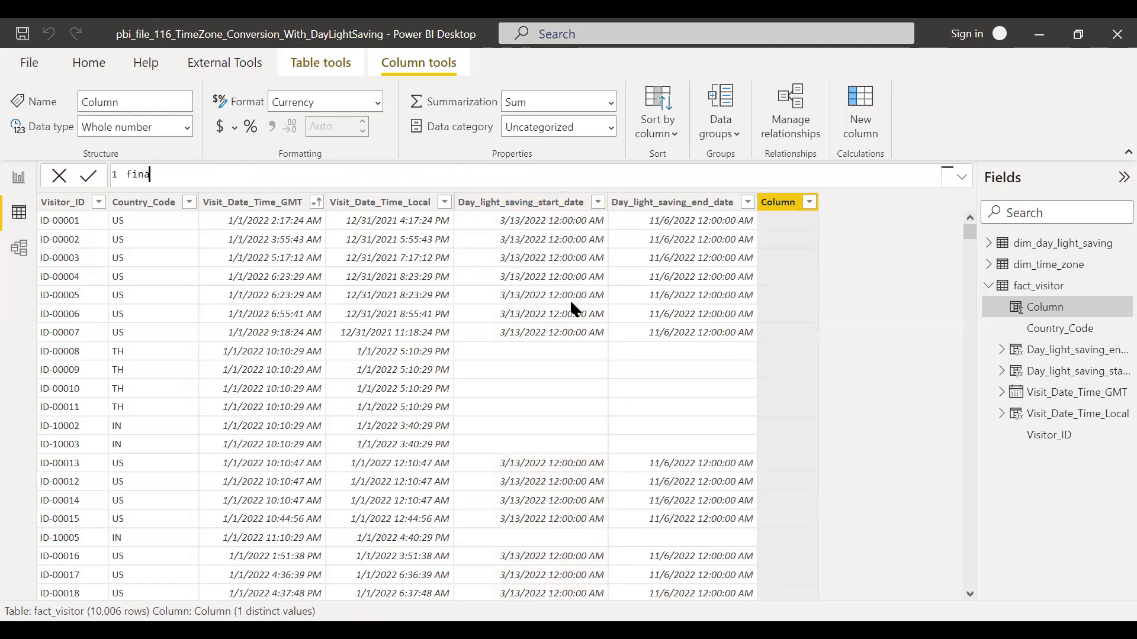
{"action": "type", "text": "l_local_visit_date = if"}
{"action": "key", "text": "Tab"}
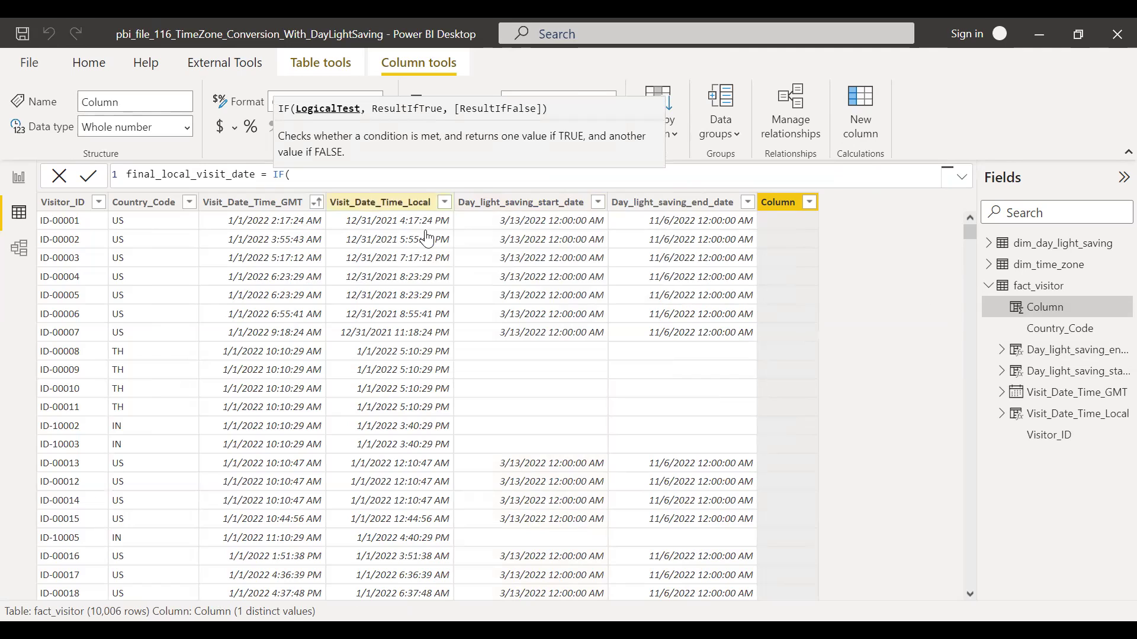
{"action": "type", "text": "visit"}
{"action": "key", "text": "Down"}
{"action": "key", "text": "Down"}
{"action": "key", "text": "Down"}
{"action": "key", "text": "Down"}
{"action": "key", "text": "Down"}
{"action": "key", "text": "Tab"}
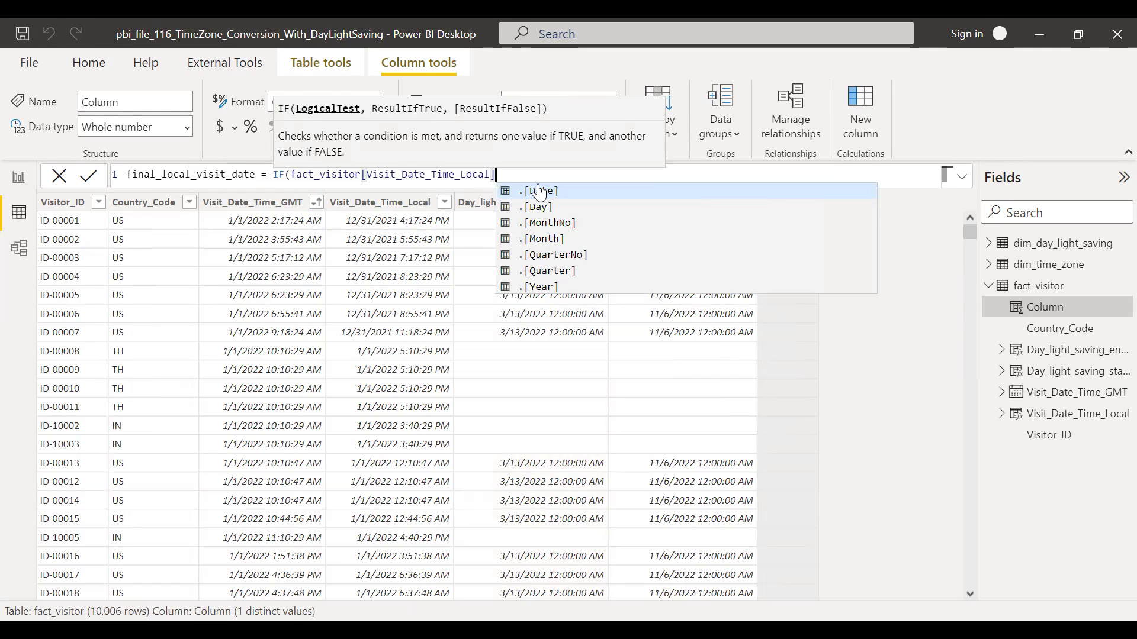
{"action": "type", "text": ">="}
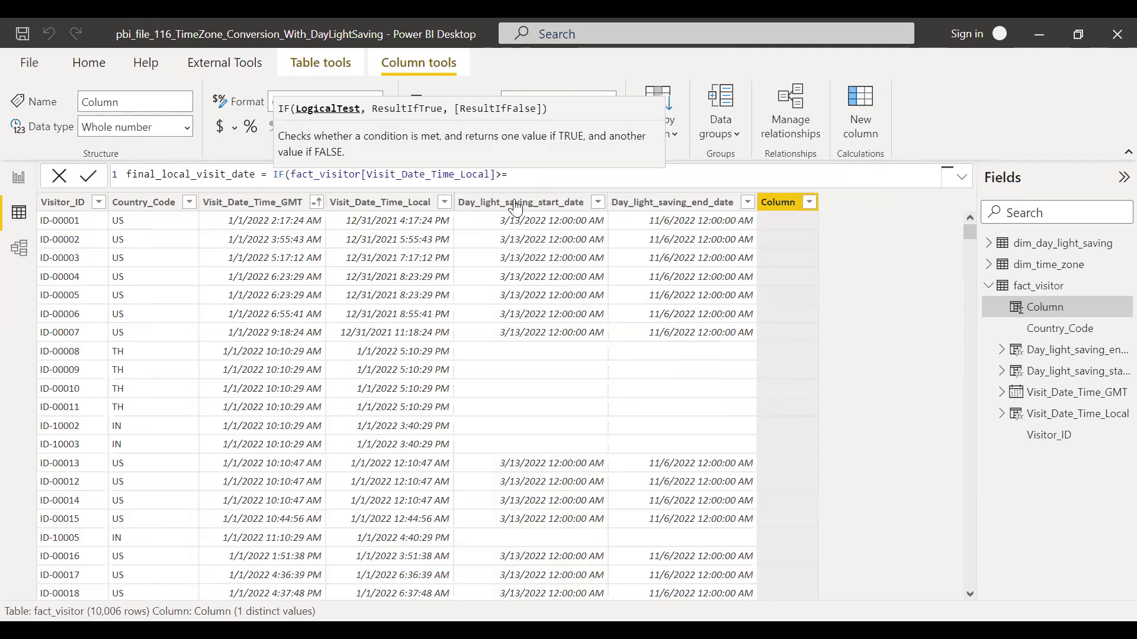
{"action": "type", "text": " da"}
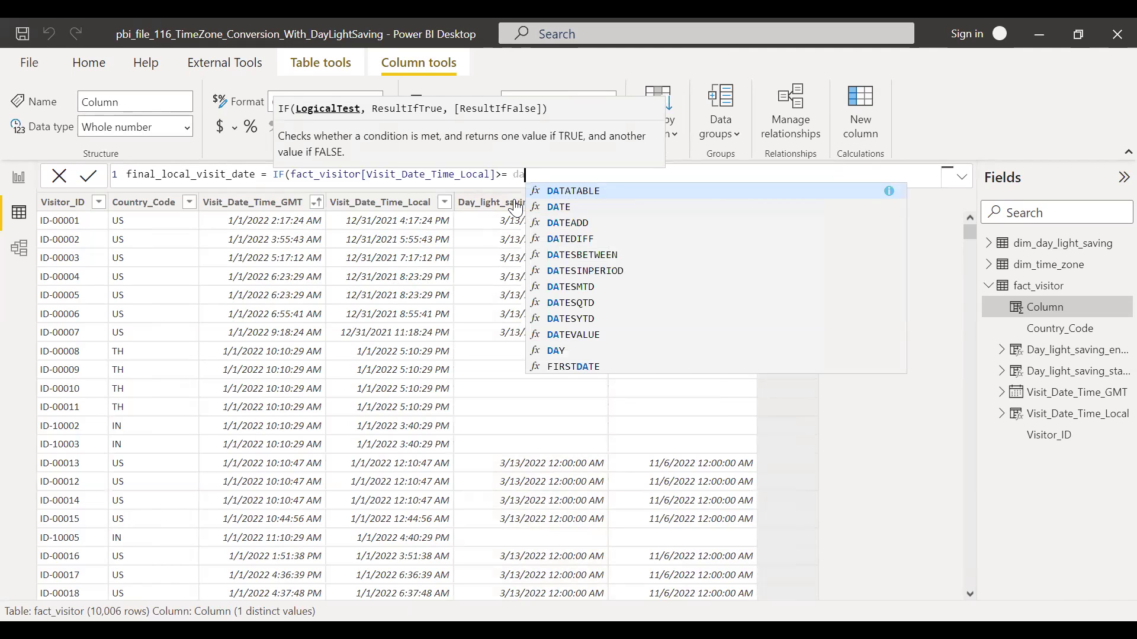
{"action": "type", "text": "y"}
{"action": "key", "text": "Tab"}
{"action": "type", "text": "&&"}
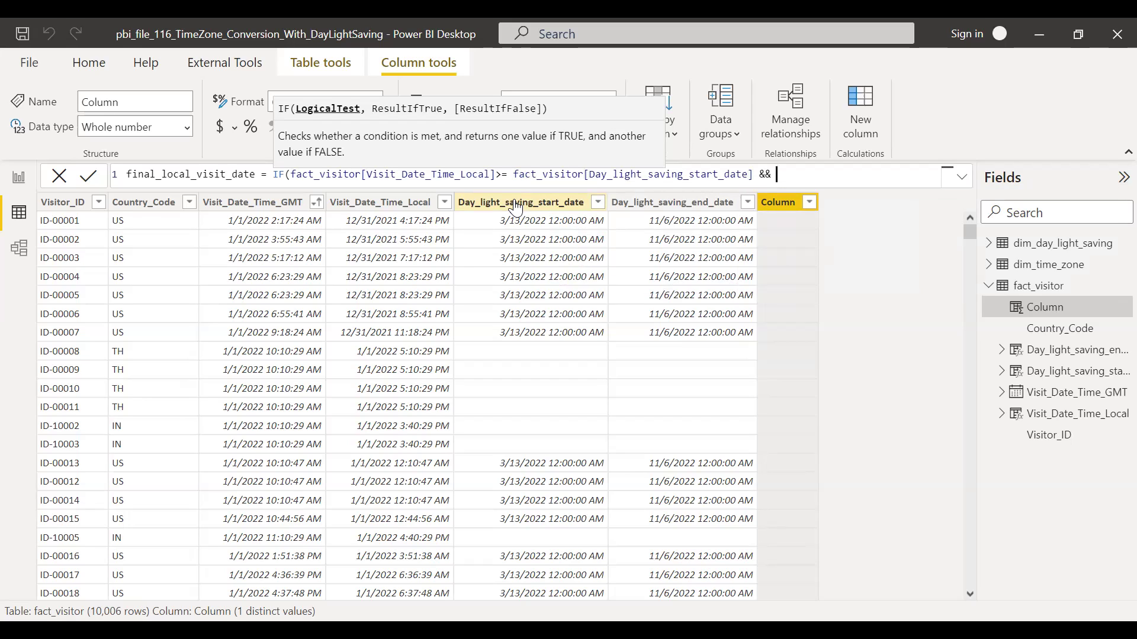
{"action": "type", "text": " vis"}
{"action": "key", "text": "Down"}
{"action": "key", "text": "Down"}
{"action": "key", "text": "Down"}
{"action": "key", "text": "Down"}
{"action": "key", "text": "Down"}
{"action": "key", "text": "Tab"}
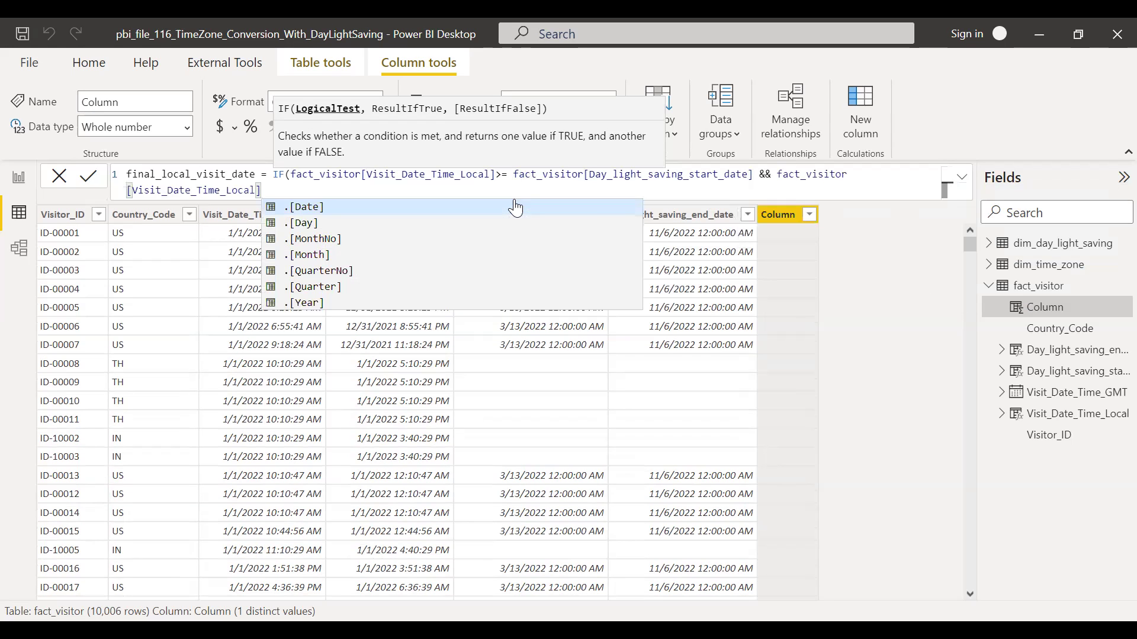
{"action": "type", "text": "<"}
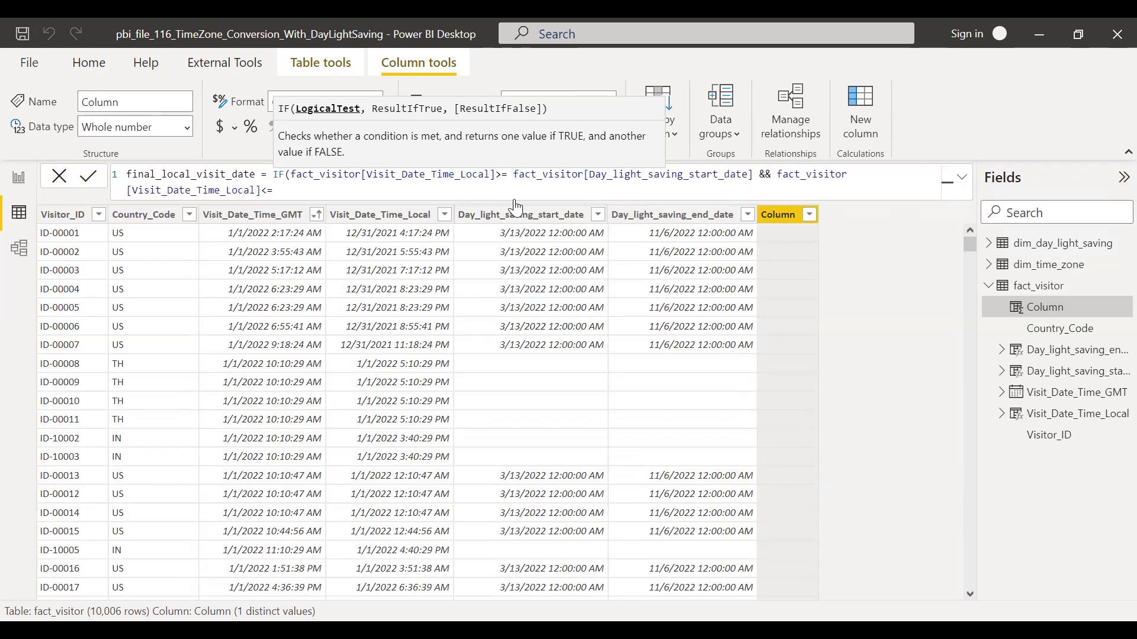
{"action": "type", "text": "= day_li"}
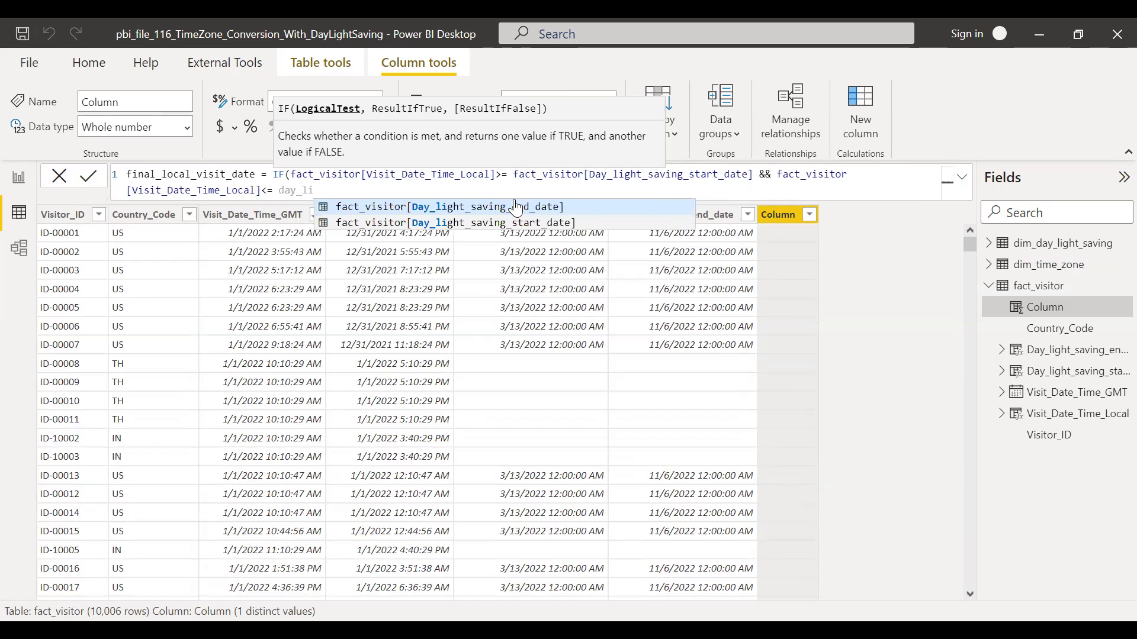
{"action": "left_click", "coordinate": [517, 208]}
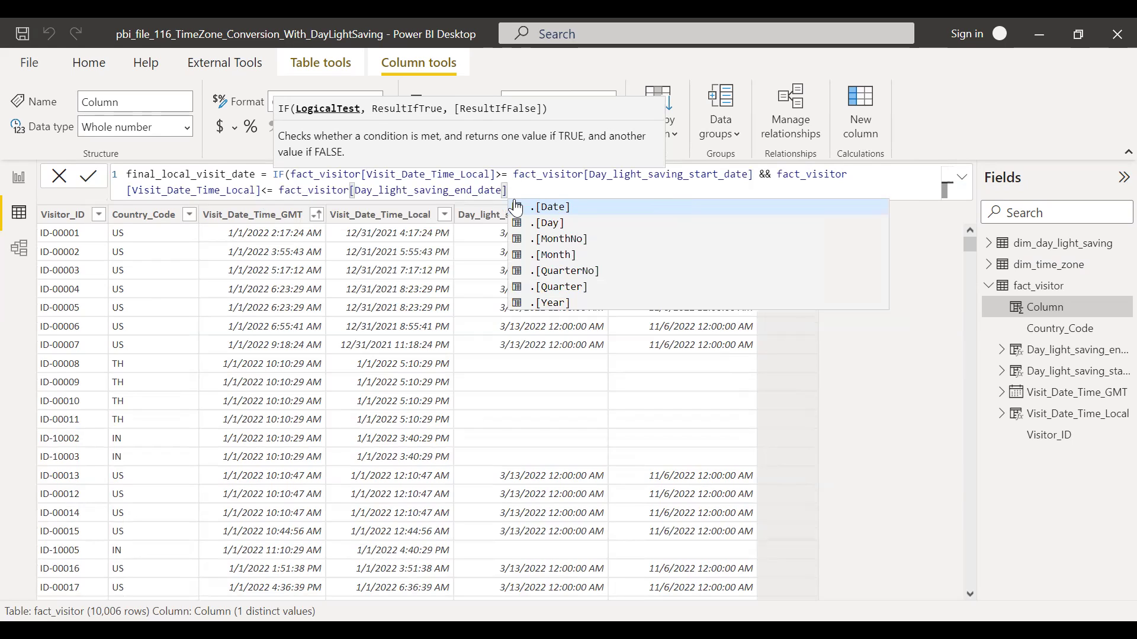
{"action": "type", "text": ","}
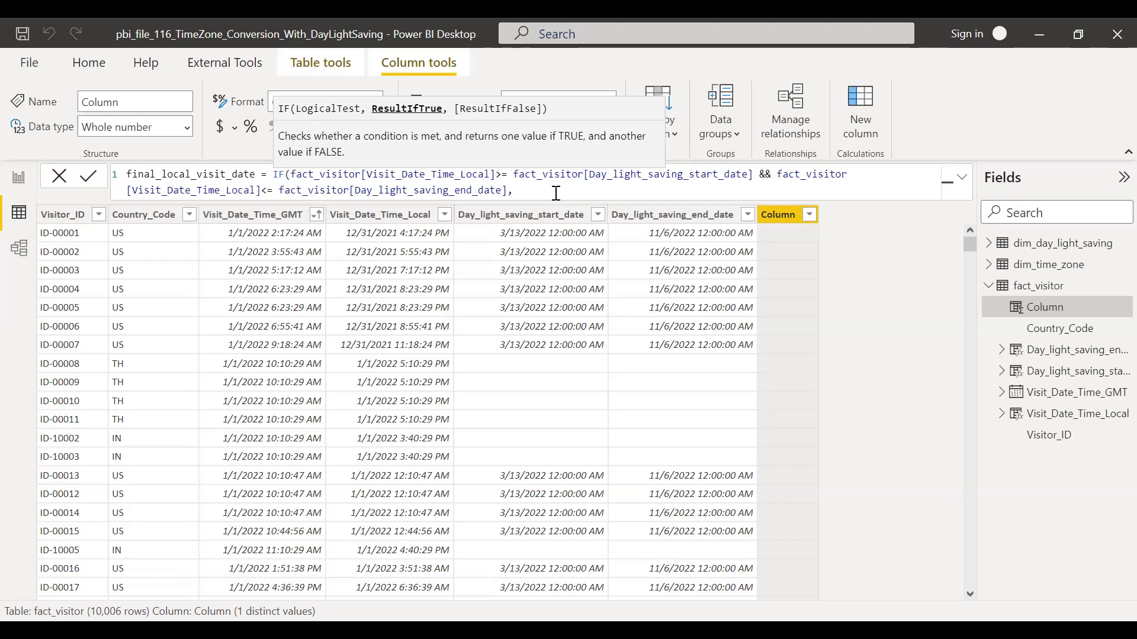
Make the IF's true branch FORMAT(Visit_Date_Time_Local, "mm/dd/yyyy hh:nn:ss AMPM").
{"action": "type", "text": "form"}
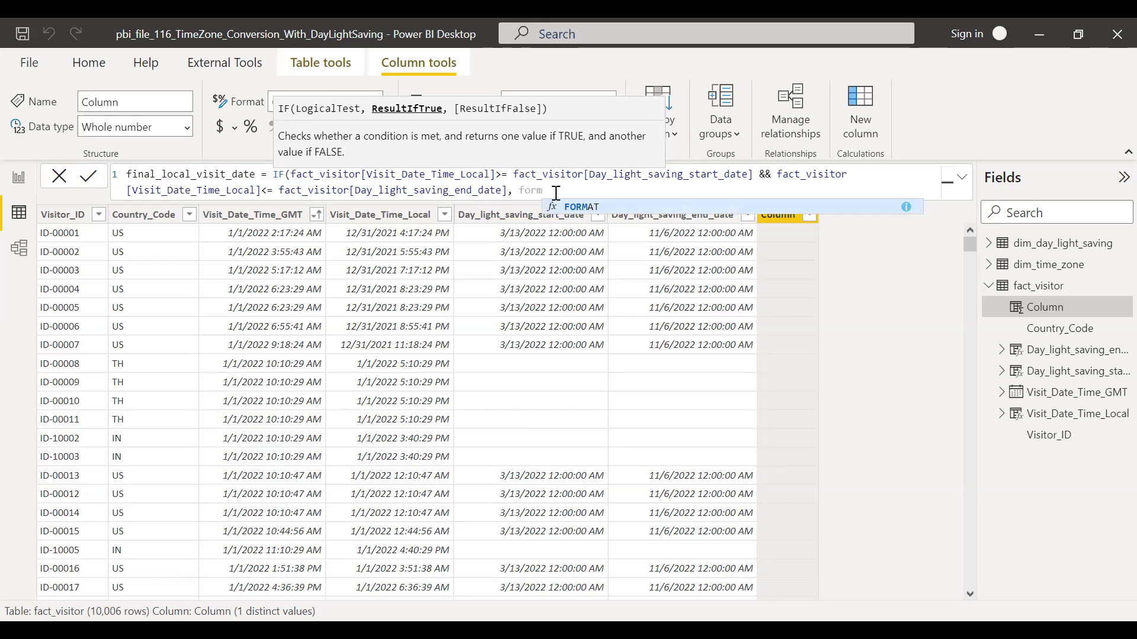
{"action": "key", "text": "Tab"}
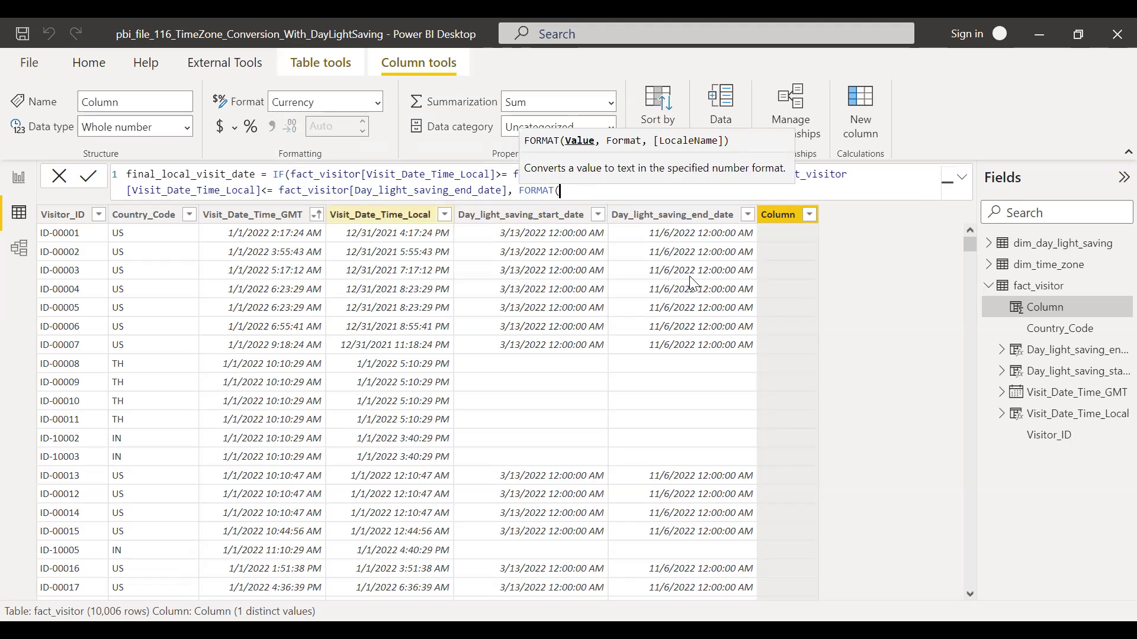
{"action": "type", "text": "vi"}
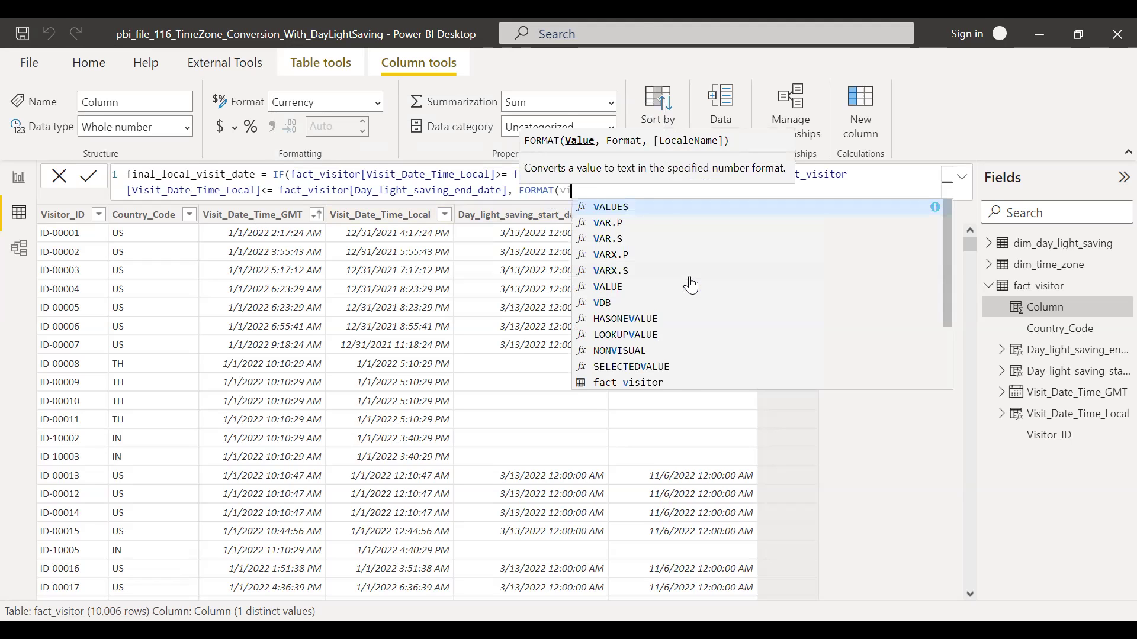
{"action": "type", "text": "sit"}
{"action": "key", "text": "Down"}
{"action": "key", "text": "Down"}
{"action": "key", "text": "Down"}
{"action": "key", "text": "Down"}
{"action": "key", "text": "Tab"}
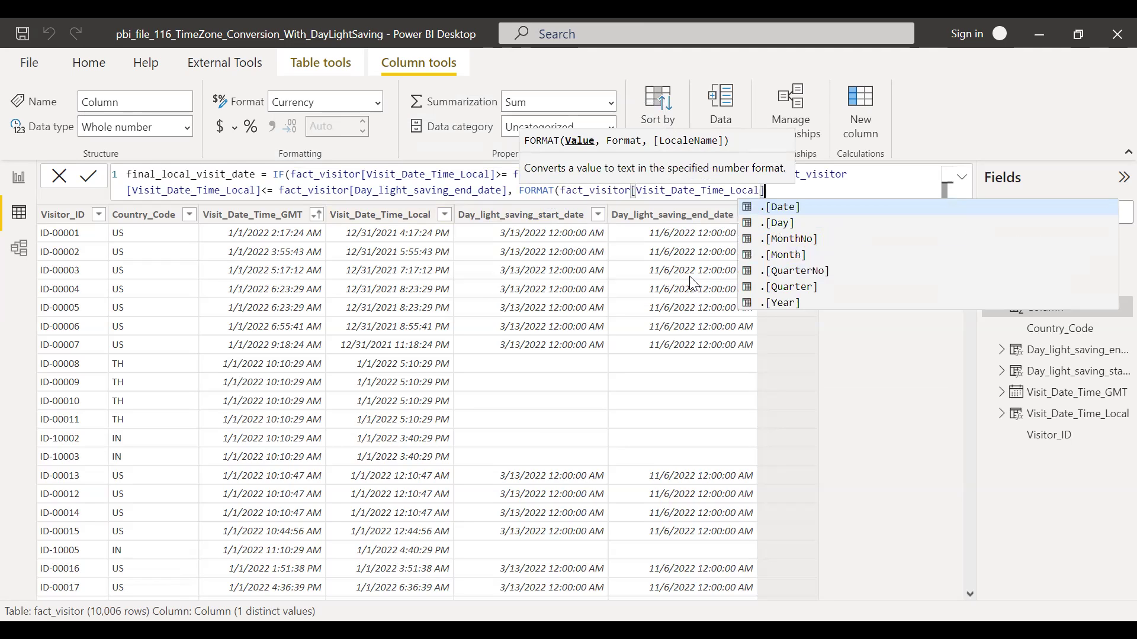
{"action": "type", "text": ","}
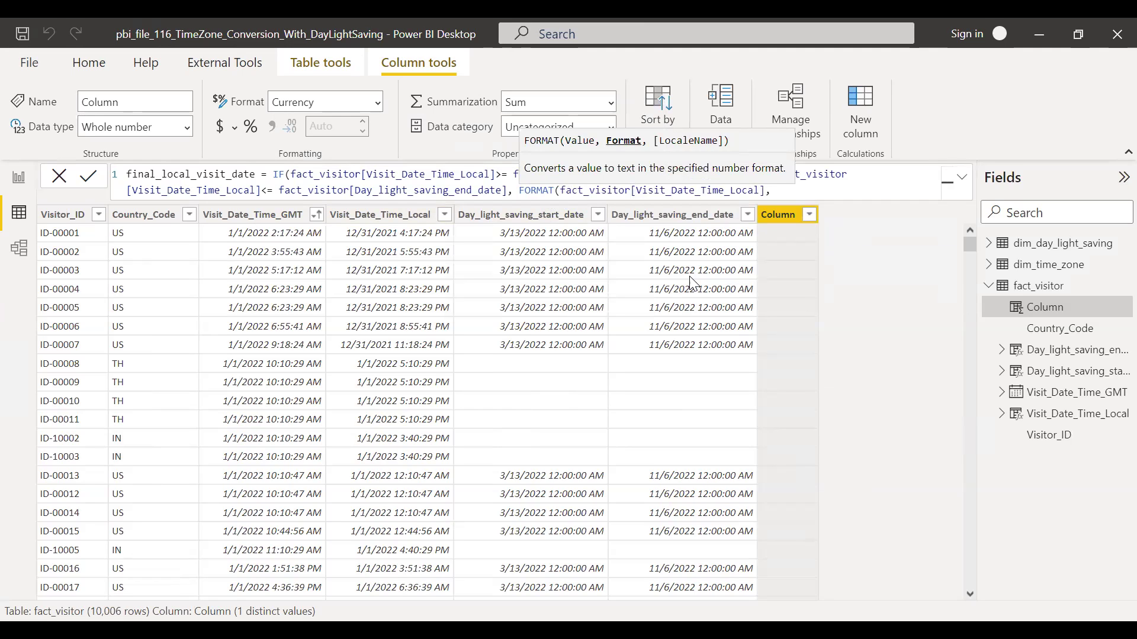
{"action": "type", "text": "\"mm/dd/yyyy hh:nn:"}
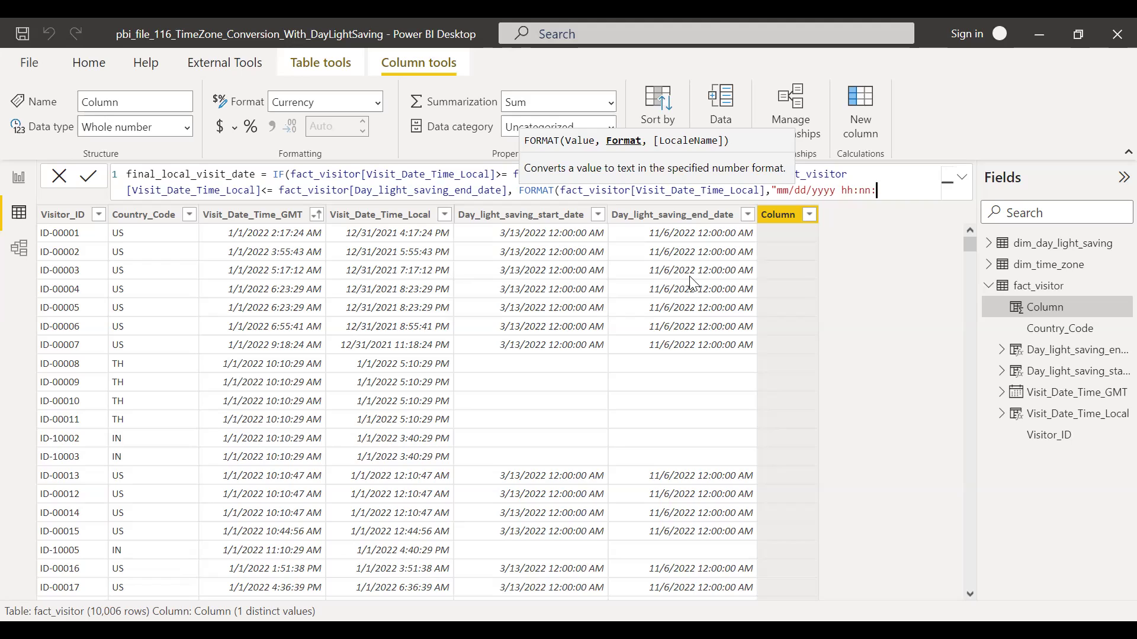
{"action": "type", "text": "ss AMPM\""}
{"action": "type", "text": ")"}
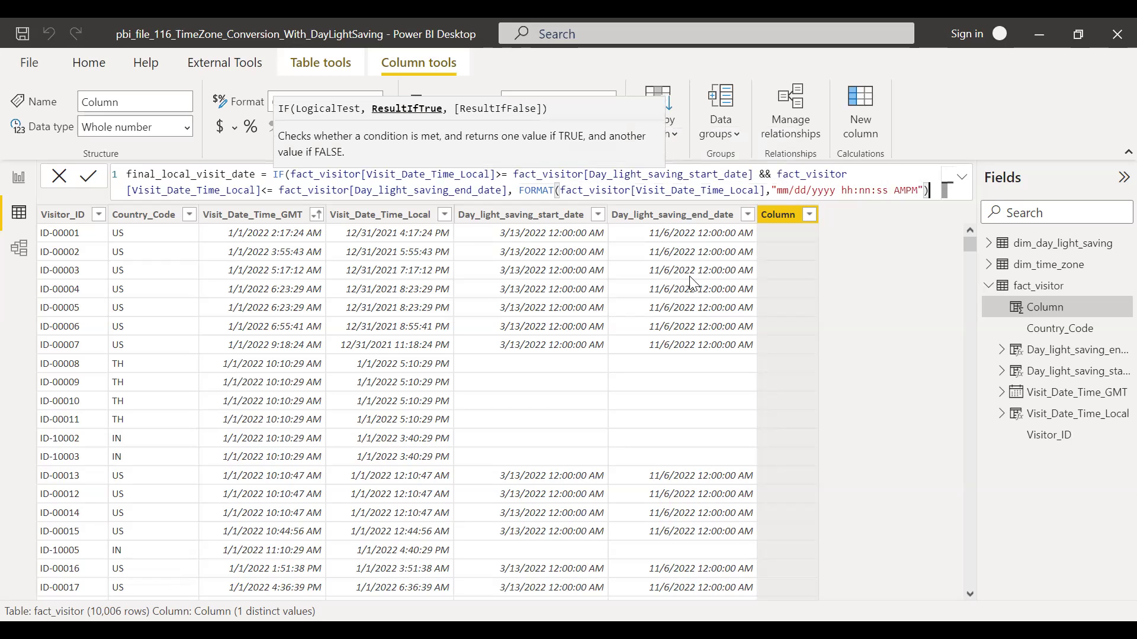
Append + TIME(RELATED hour offset) on a new line of the formula.
{"action": "key", "text": "shift+Return"}
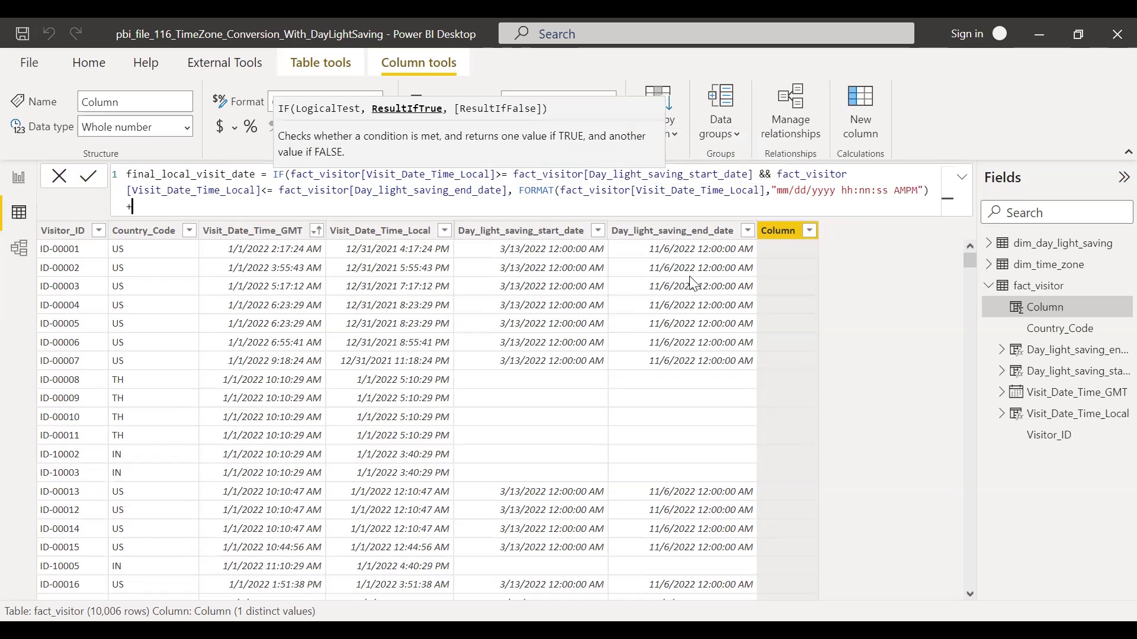
{"action": "type", "text": "+ r"}
{"action": "key", "text": "BackSpace"}
{"action": "type", "text": "time(rel"}
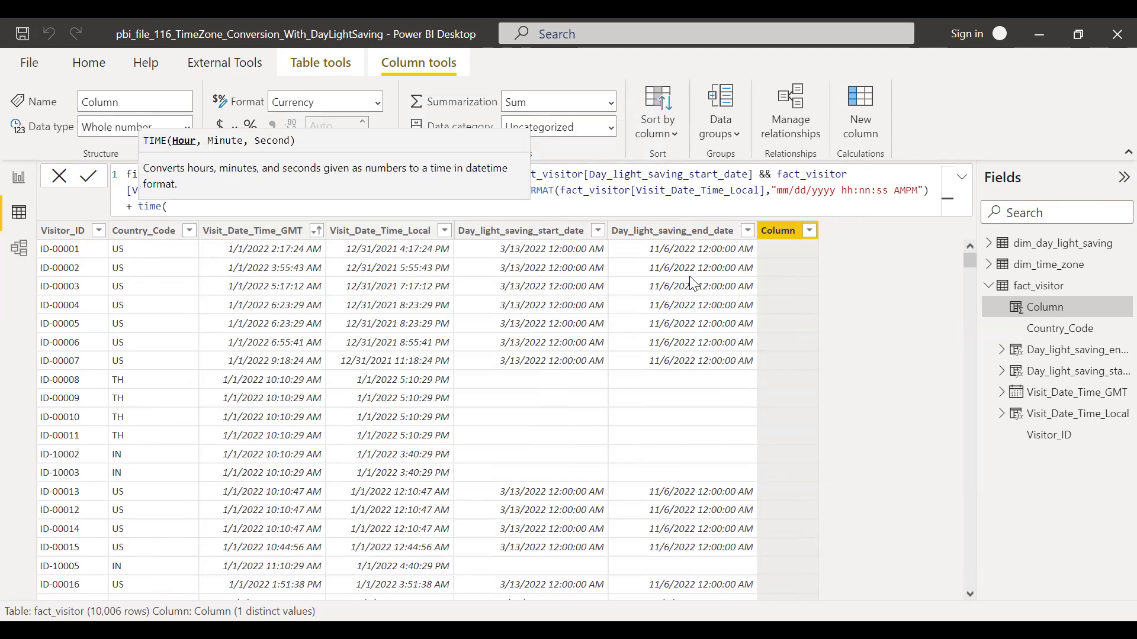
{"action": "key", "text": "BackSpace"}
{"action": "type", "text": "rel"}
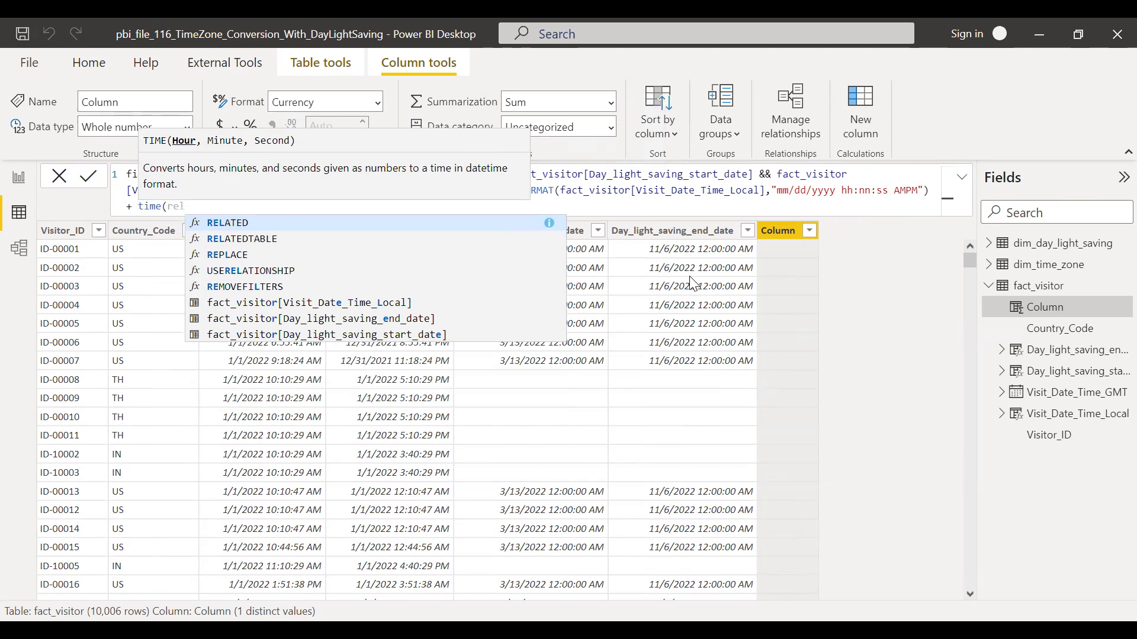
{"action": "key", "text": "Tab"}
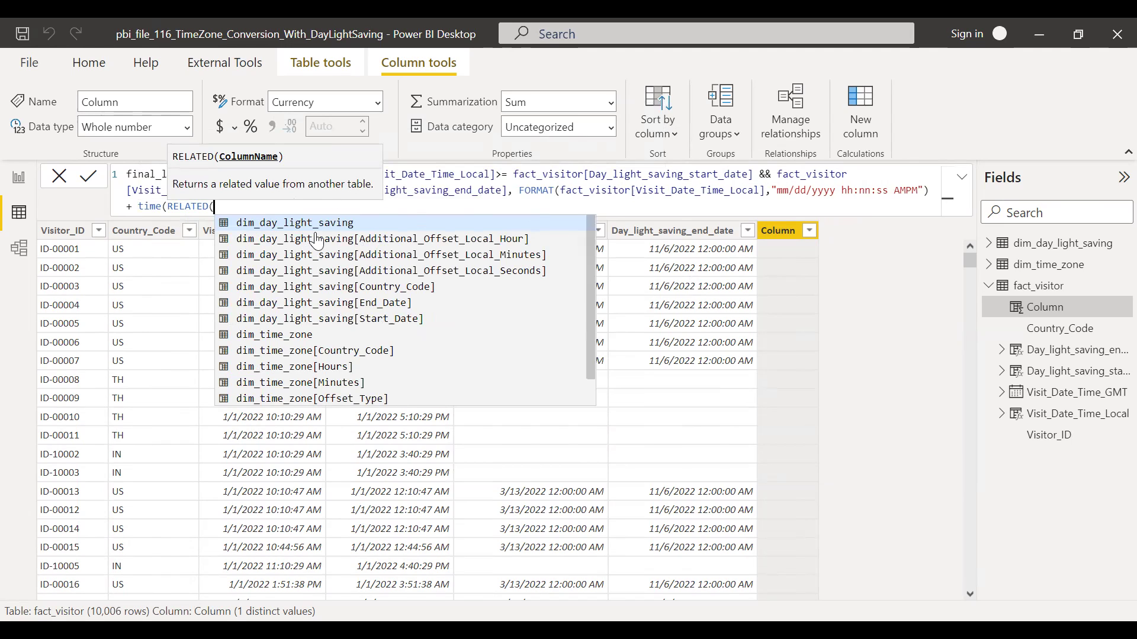
{"action": "left_click", "coordinate": [378, 240]}
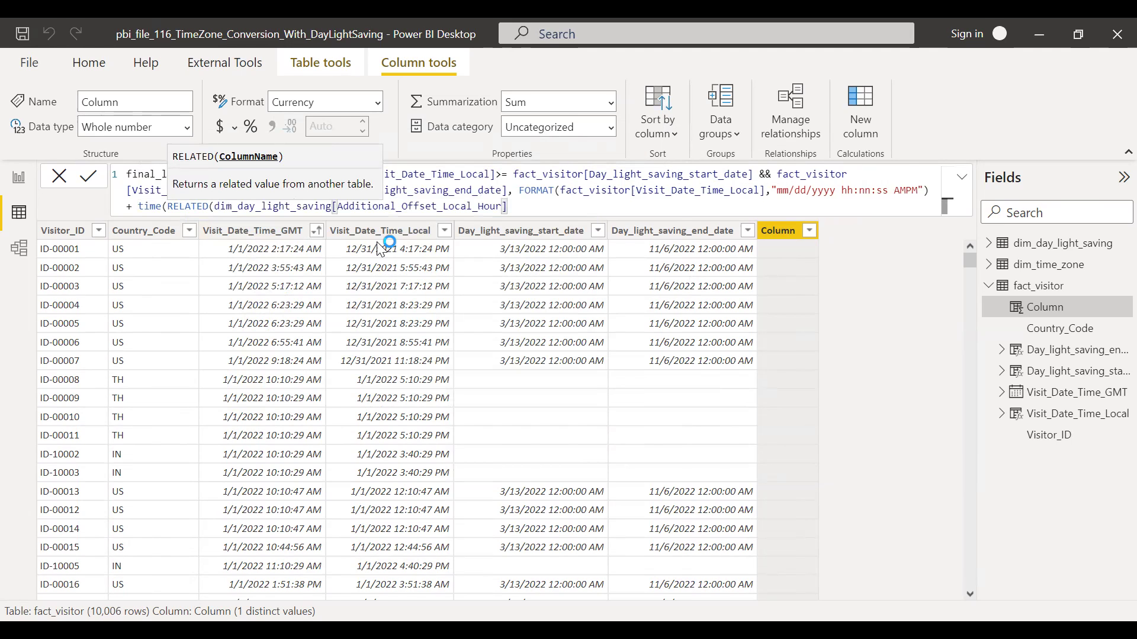
{"action": "key", "text": "Return"}
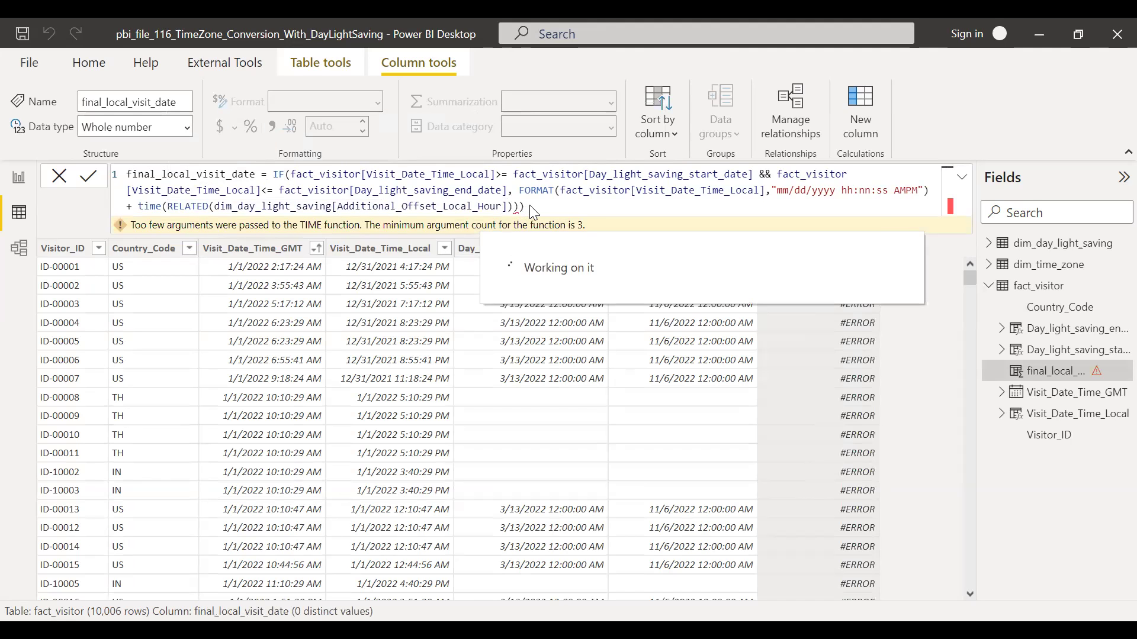
Add RELATED Additional_Offset_Local_Minutes and Additional_Offset_Local_Seconds as the TIME minute and second arguments.
{"action": "left_click", "coordinate": [526, 207]}
{"action": "key", "text": "BackSpace"}
{"action": "key", "text": "BackSpace"}
{"action": "type", "text": ","}
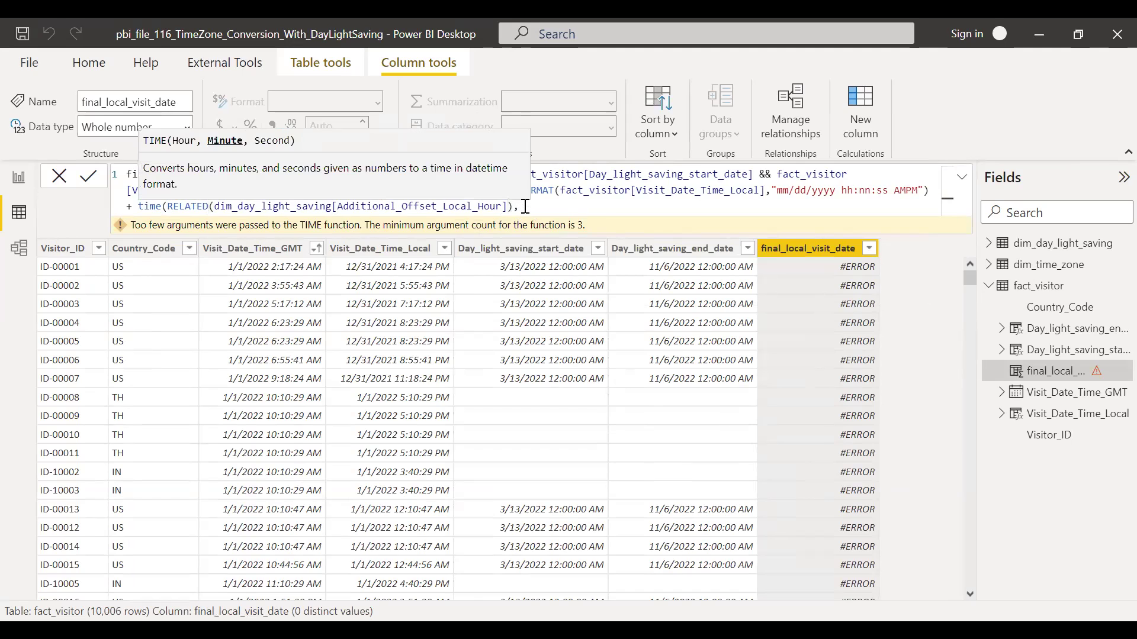
{"action": "type", "text": "relat"}
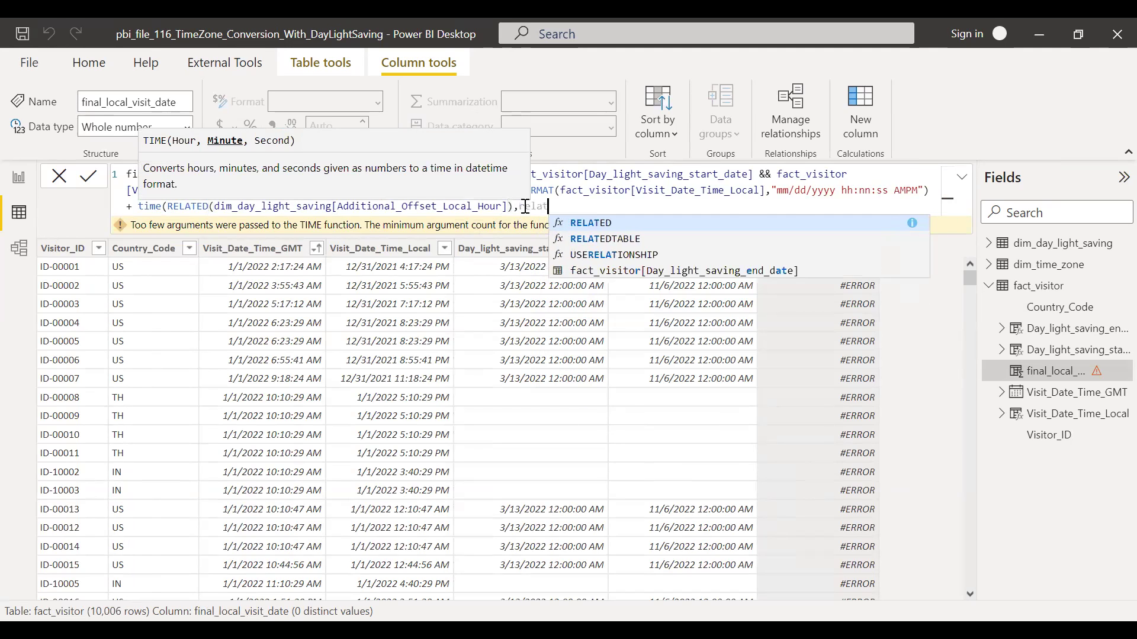
{"action": "key", "text": "Tab"}
{"action": "type", "text": "addit"}
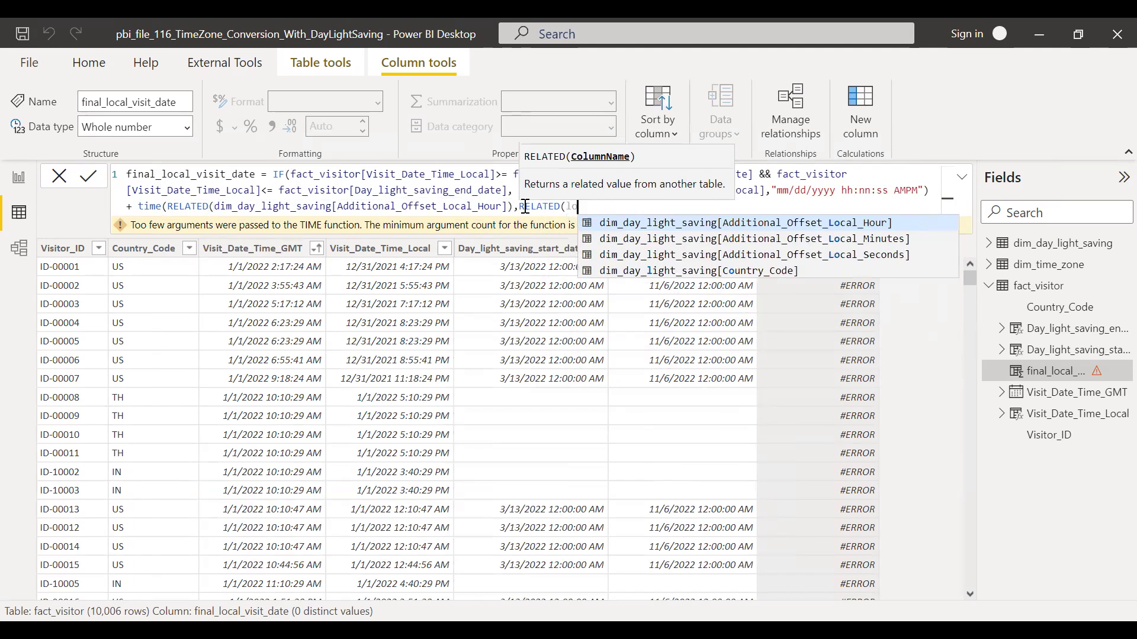
{"action": "key", "text": "Down"}
{"action": "key", "text": "Tab"}
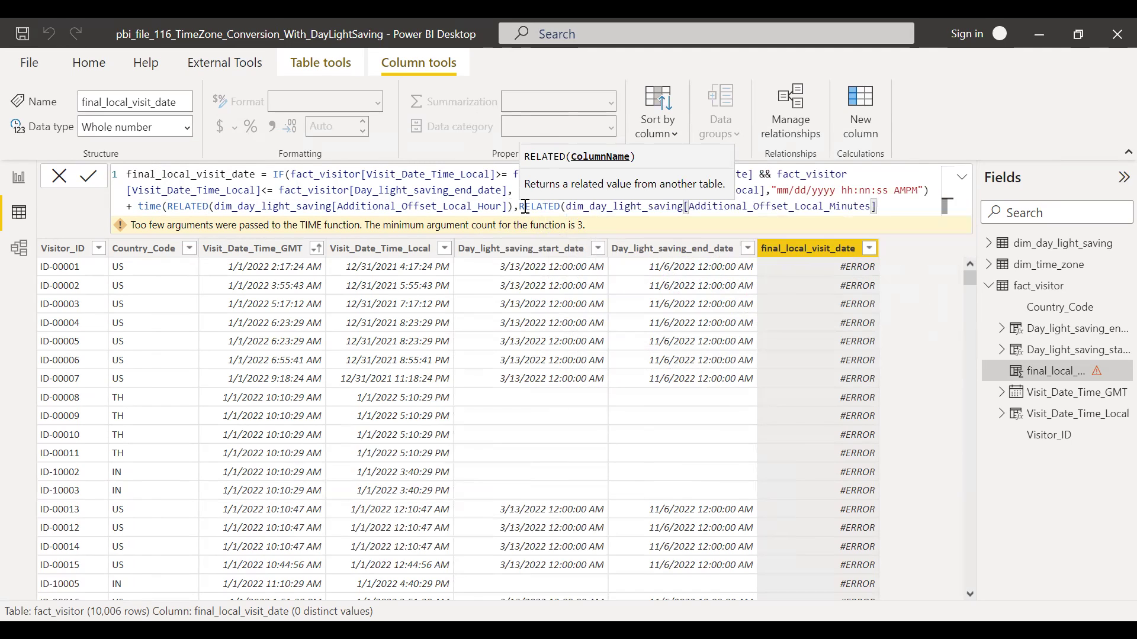
{"action": "type", "text": "),"}
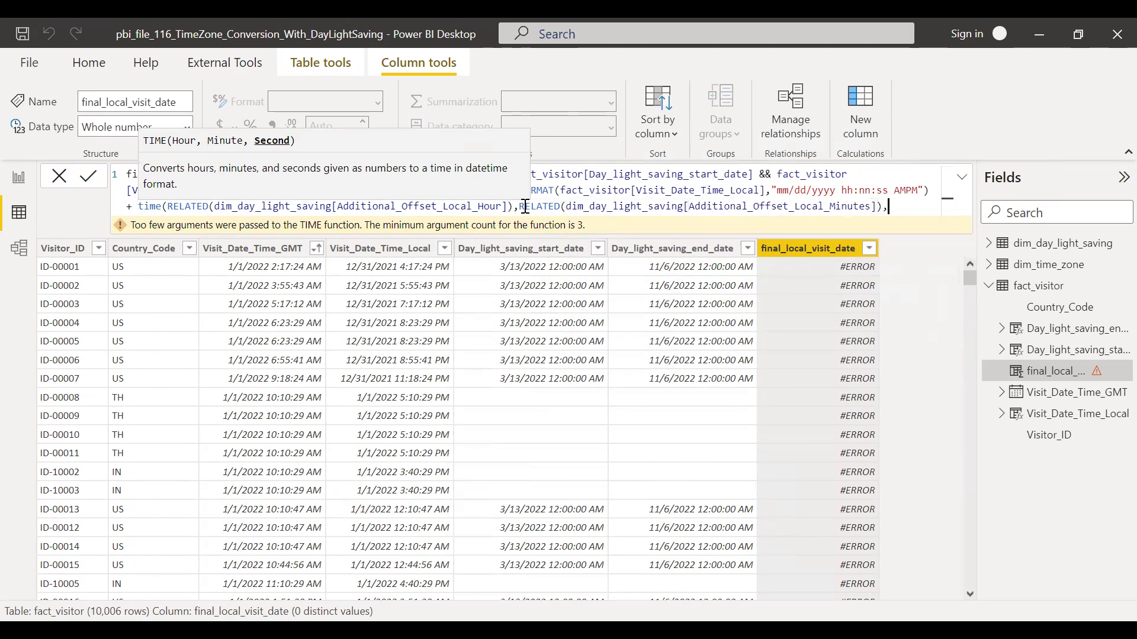
{"action": "type", "text": "relat"}
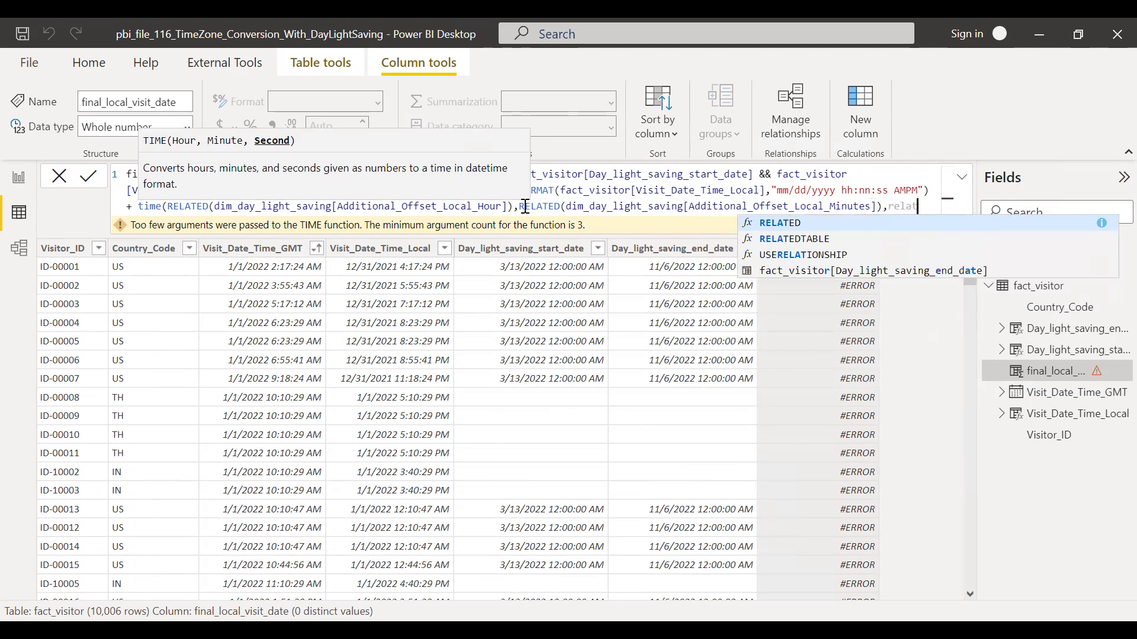
{"action": "key", "text": "Tab"}
{"action": "type", "text": "local"}
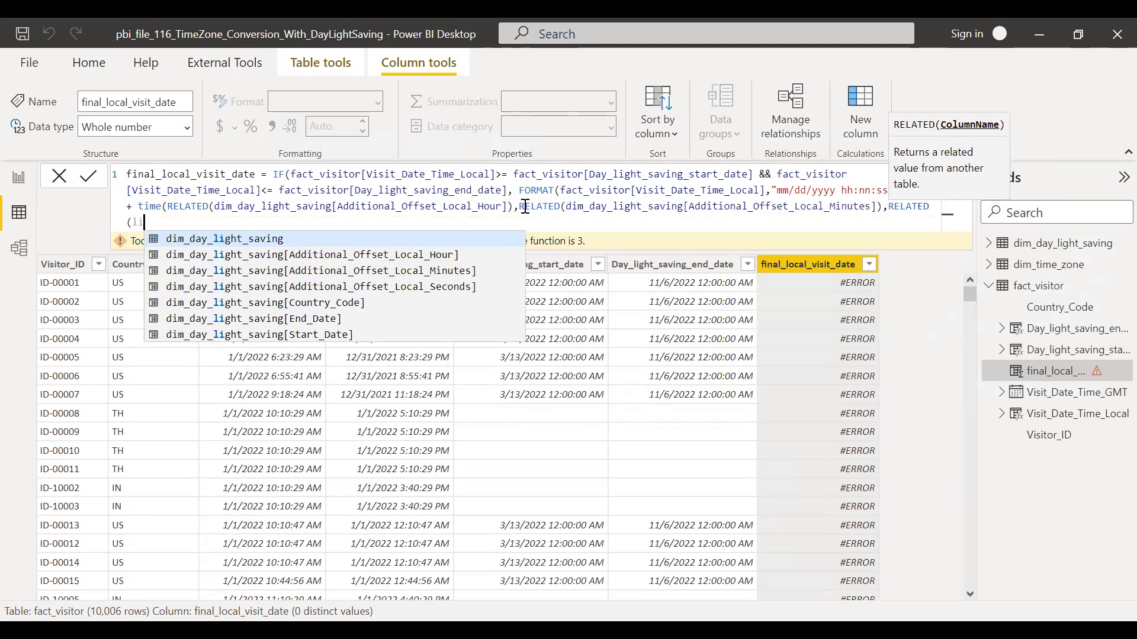
{"action": "key", "text": "Down"}
{"action": "key", "text": "Down"}
{"action": "key", "text": "Tab"}
Set fact_visitor[Visit_Date_Time_Local] as the IF's false branch and balance the brackets.
{"action": "type", "text": ")"}
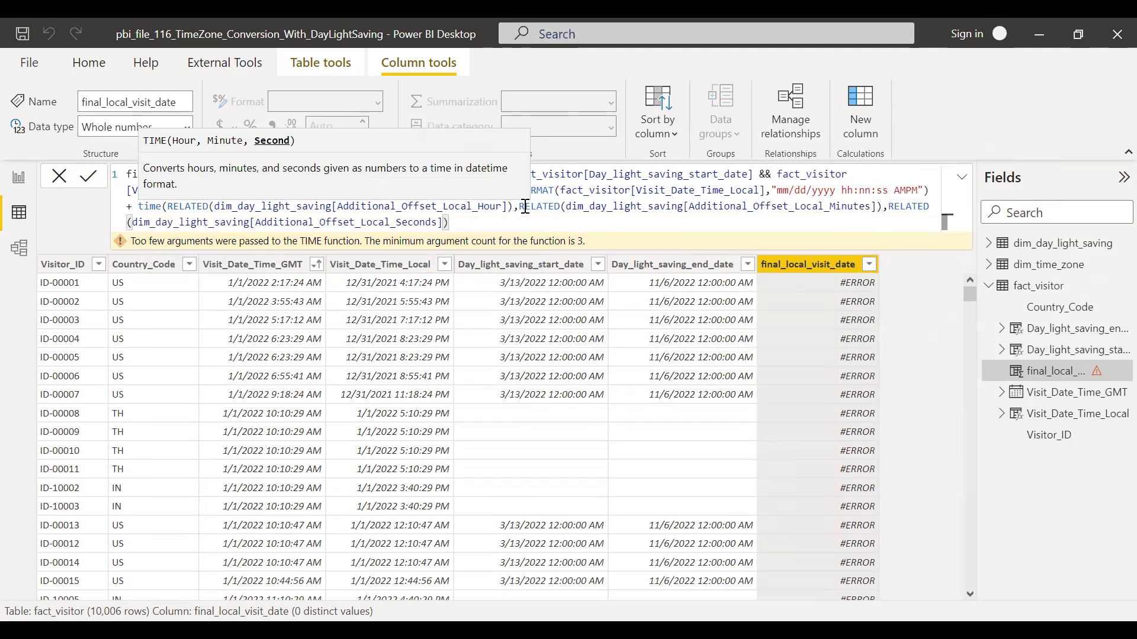
{"action": "type", "text": ")"}
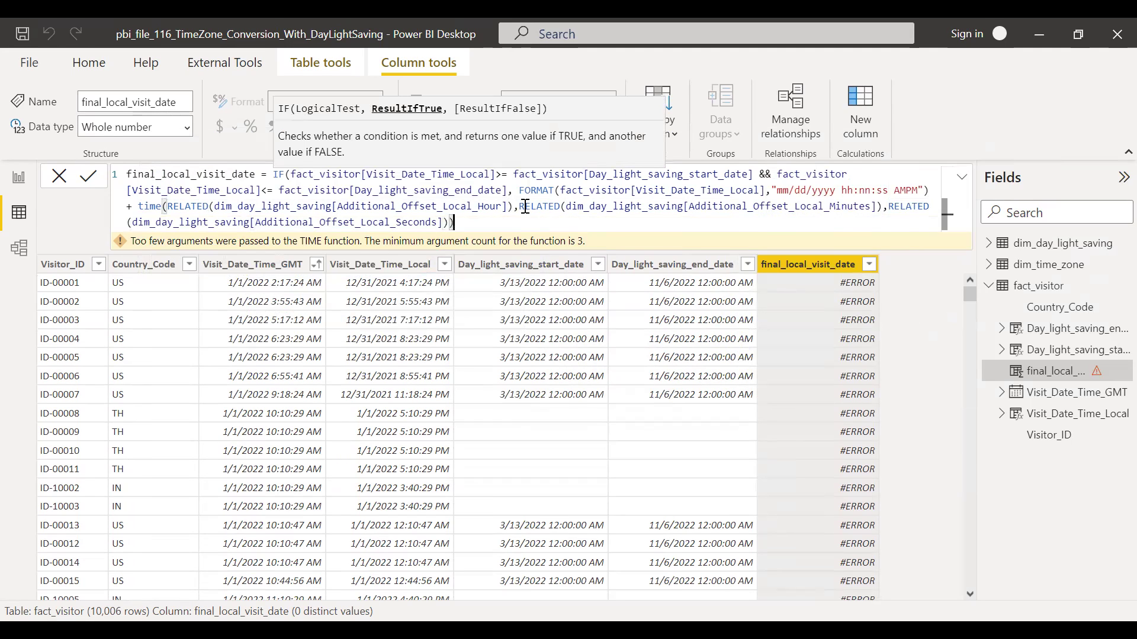
{"action": "type", "text": ","}
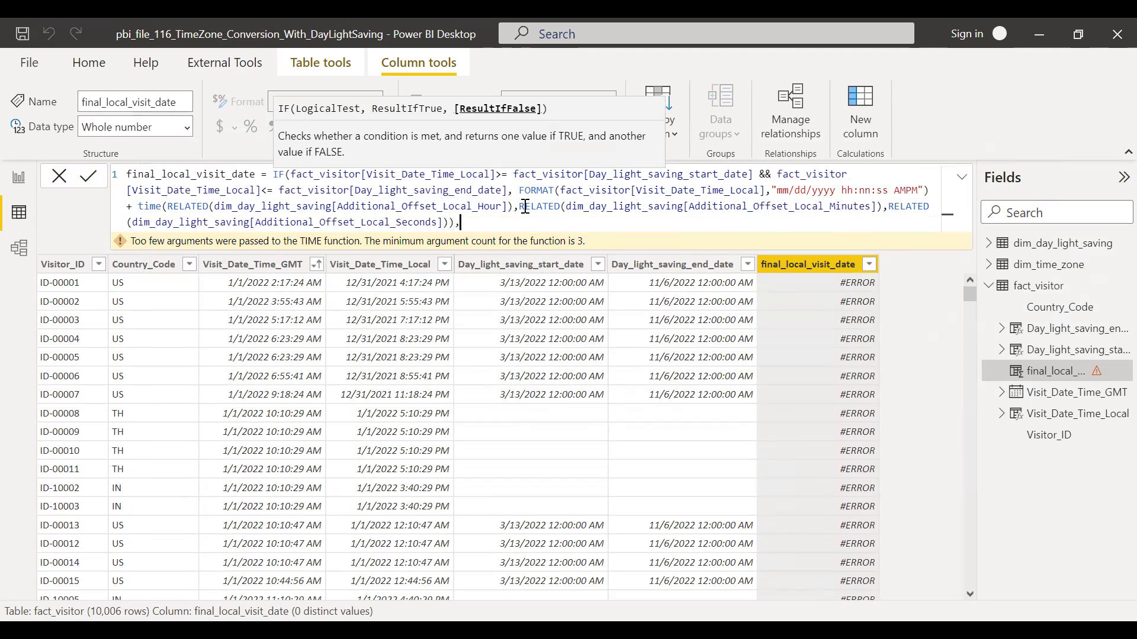
{"action": "type", "text": "visit"}
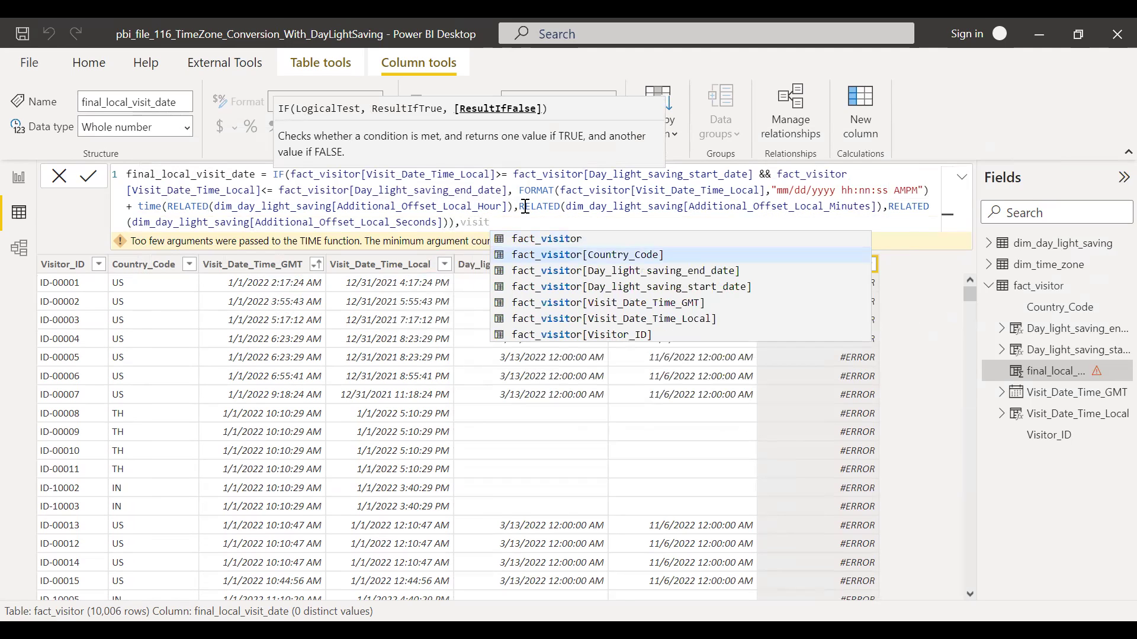
{"action": "key", "text": "Down"}
{"action": "key", "text": "Tab"}
{"action": "type", "text": "))"}
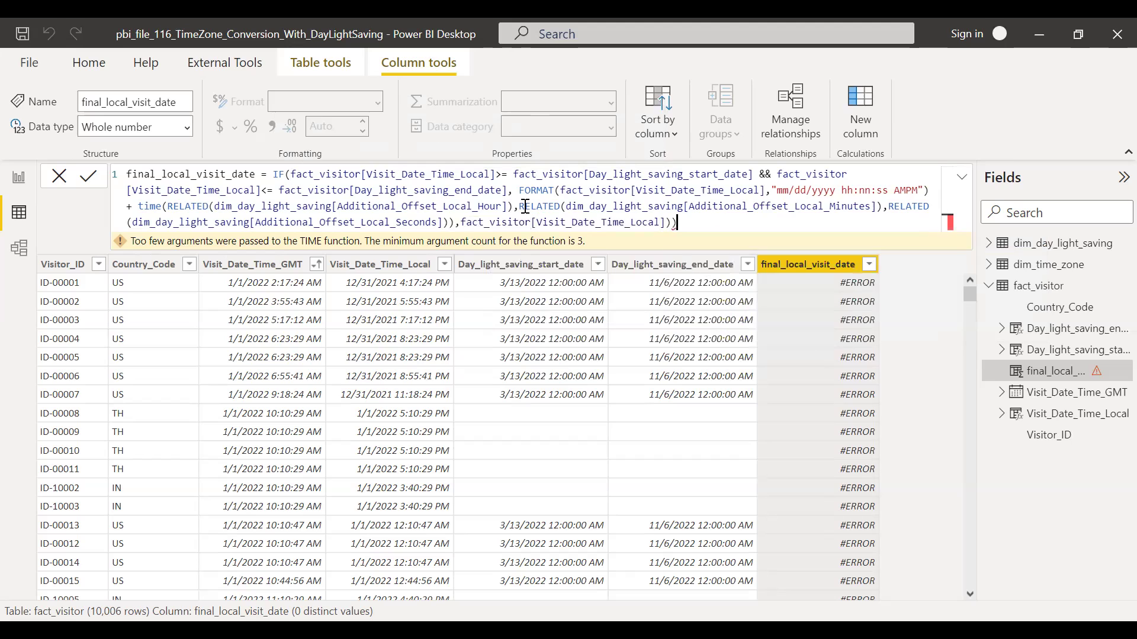
{"action": "key", "text": "BackSpace"}
Commit the final_local_visit_date formula and filter Country_Code to IN only.
{"action": "key", "text": "Return"}
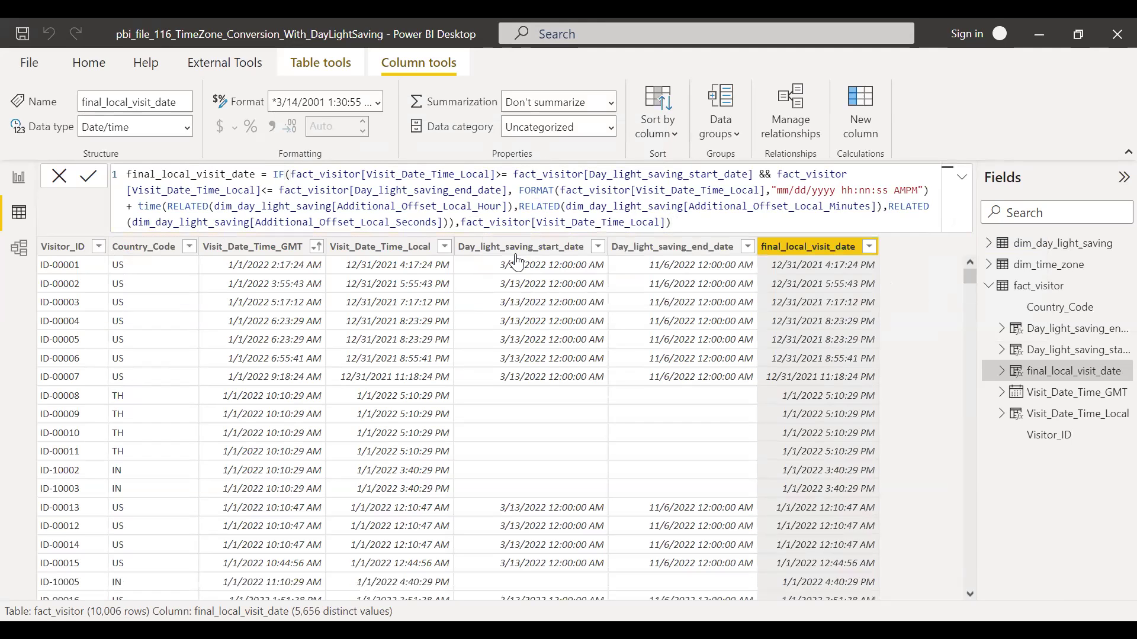
{"action": "left_click", "coordinate": [189, 246]}
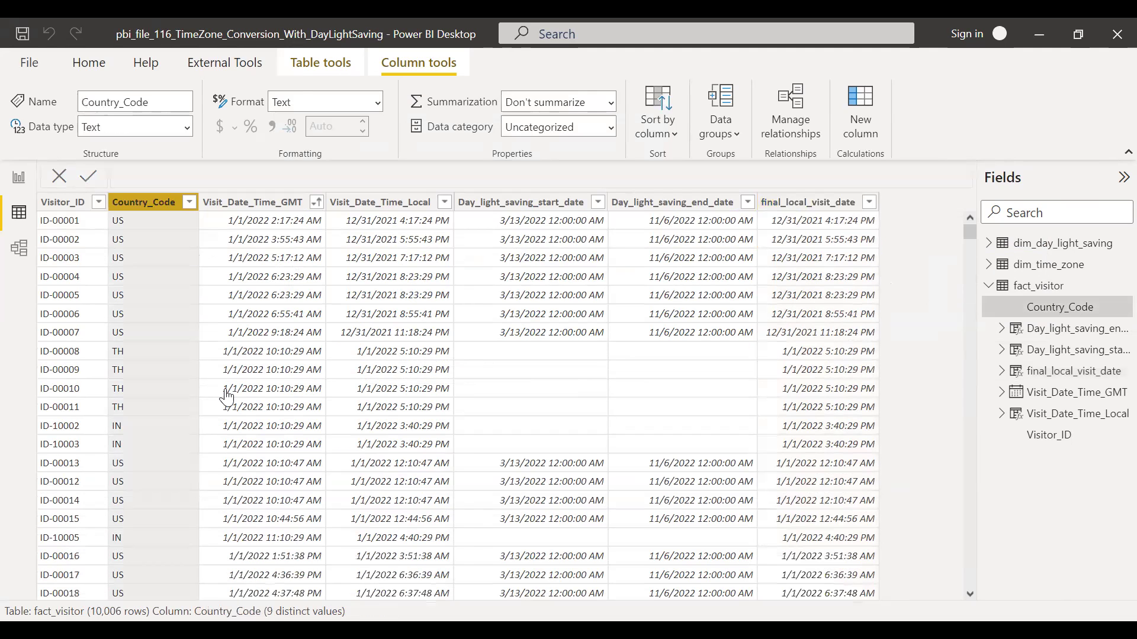
{"action": "left_click", "coordinate": [227, 437]}
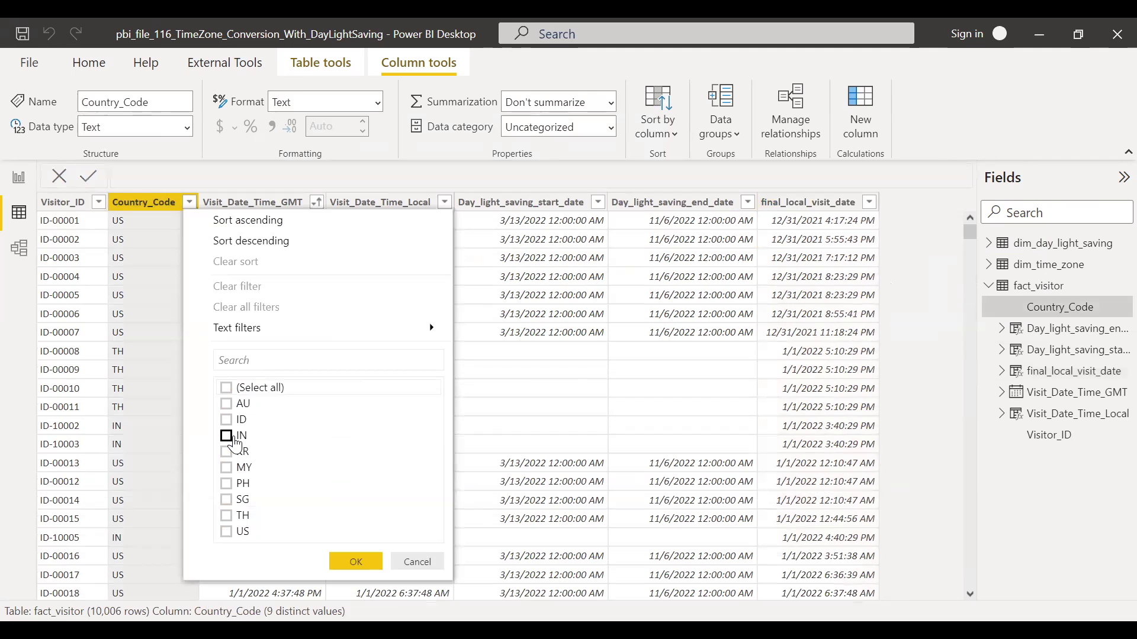
{"action": "left_click", "coordinate": [227, 436]}
{"action": "left_click", "coordinate": [356, 562]}
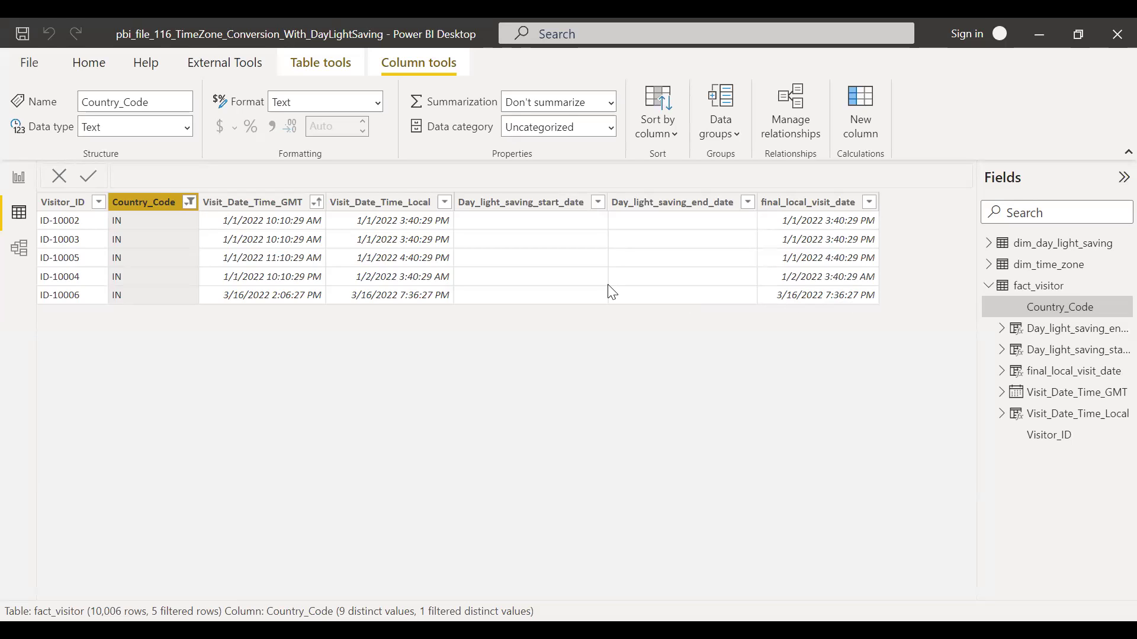
Change the Country_Code filter from IN to US only.
{"action": "left_click", "coordinate": [189, 202]}
{"action": "left_click", "coordinate": [227, 438]}
{"action": "left_click", "coordinate": [227, 532]}
{"action": "key", "text": "Return"}
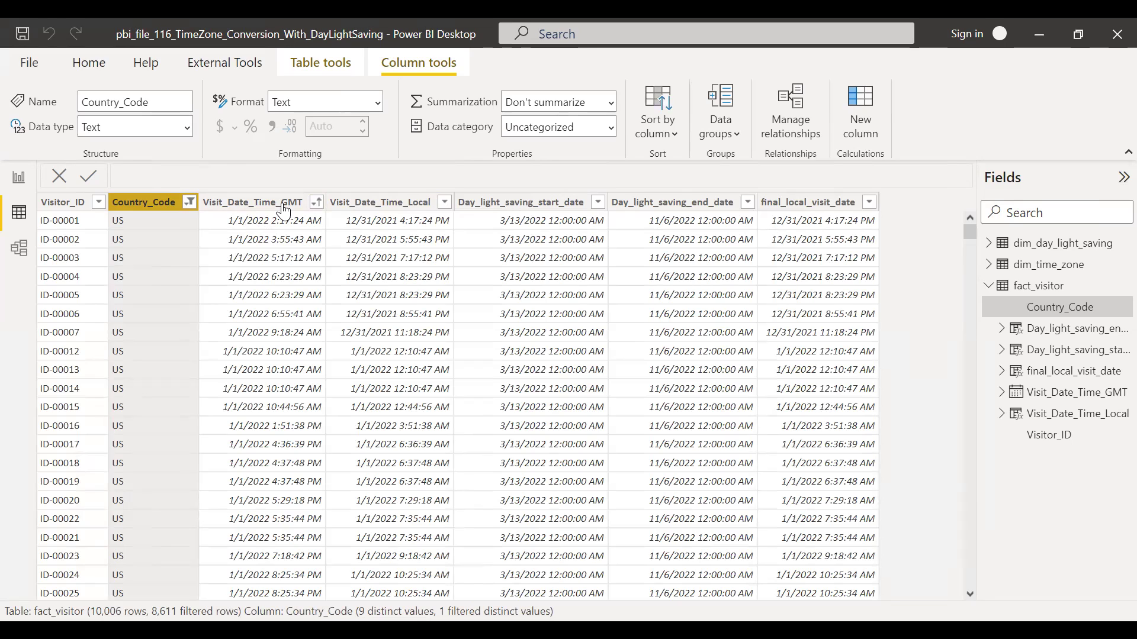
Filter Visit_Date_Time_GMT to only 1/3/2022 6:01:26 PM.
{"action": "left_click", "coordinate": [307, 203]}
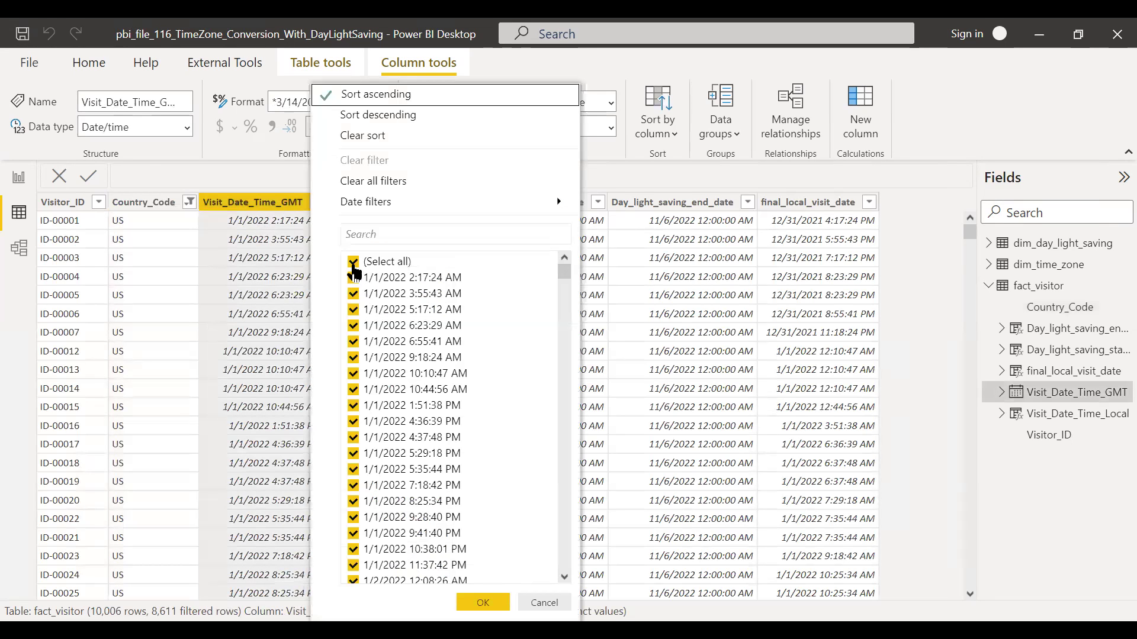
{"action": "left_click", "coordinate": [367, 262]}
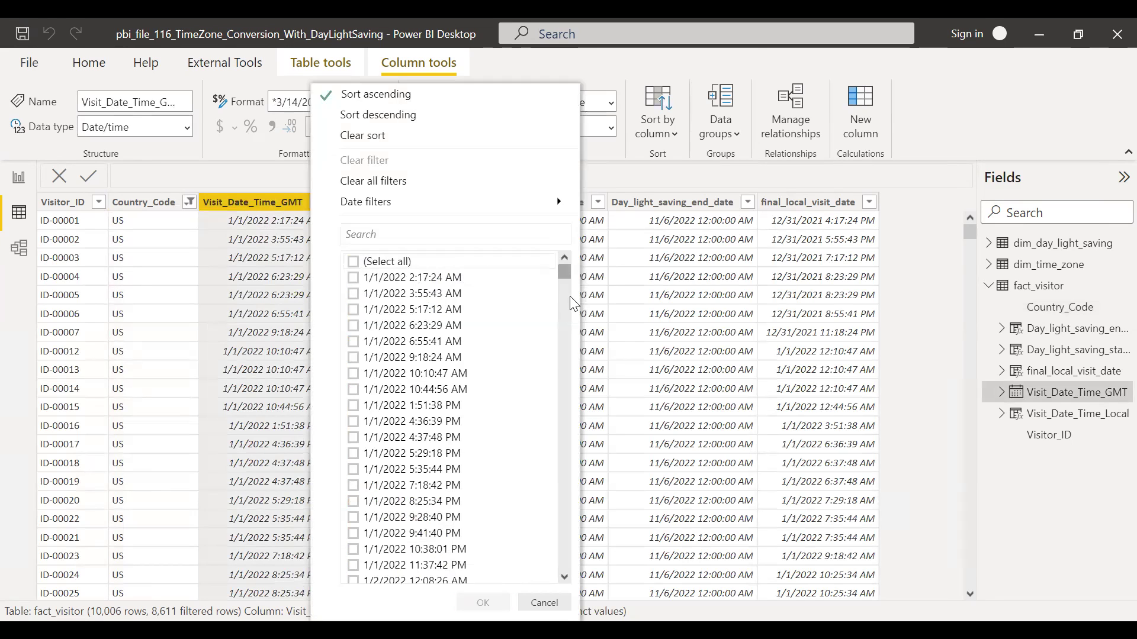
{"action": "left_click_drag", "start_coordinate": [572, 320], "coordinate": [572, 365]}
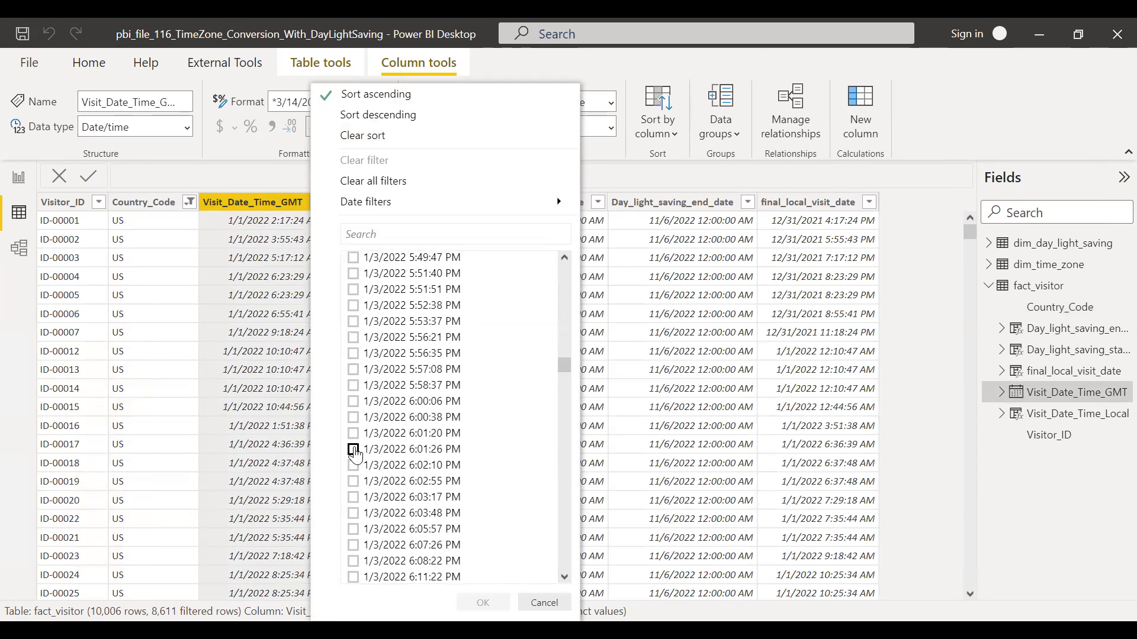
{"action": "left_click", "coordinate": [354, 450]}
{"action": "left_click", "coordinate": [477, 602]}
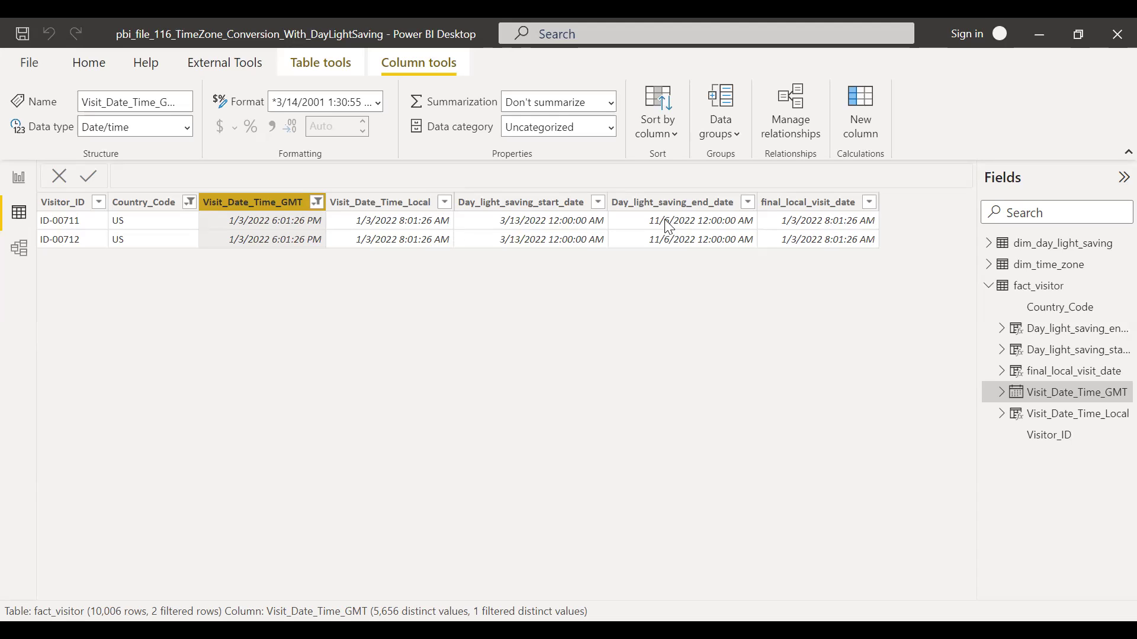
{"action": "left_click", "coordinate": [319, 204]}
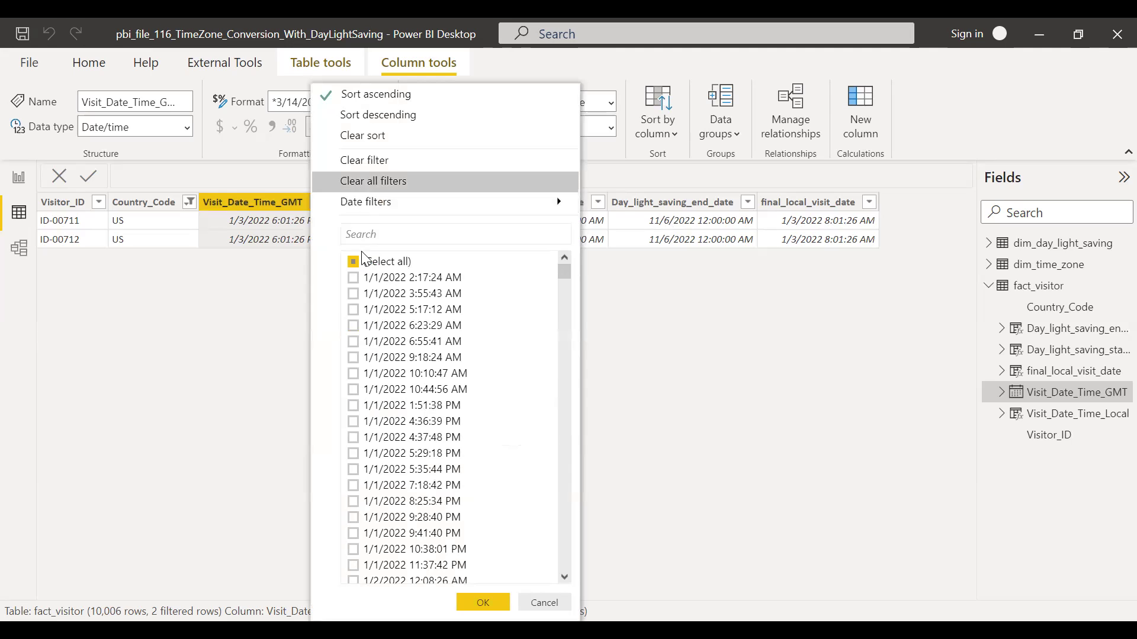
Clear the Visit_Date_Time_GMT filter and scroll through all 8,611 US rows.
{"action": "left_click", "coordinate": [352, 263]}
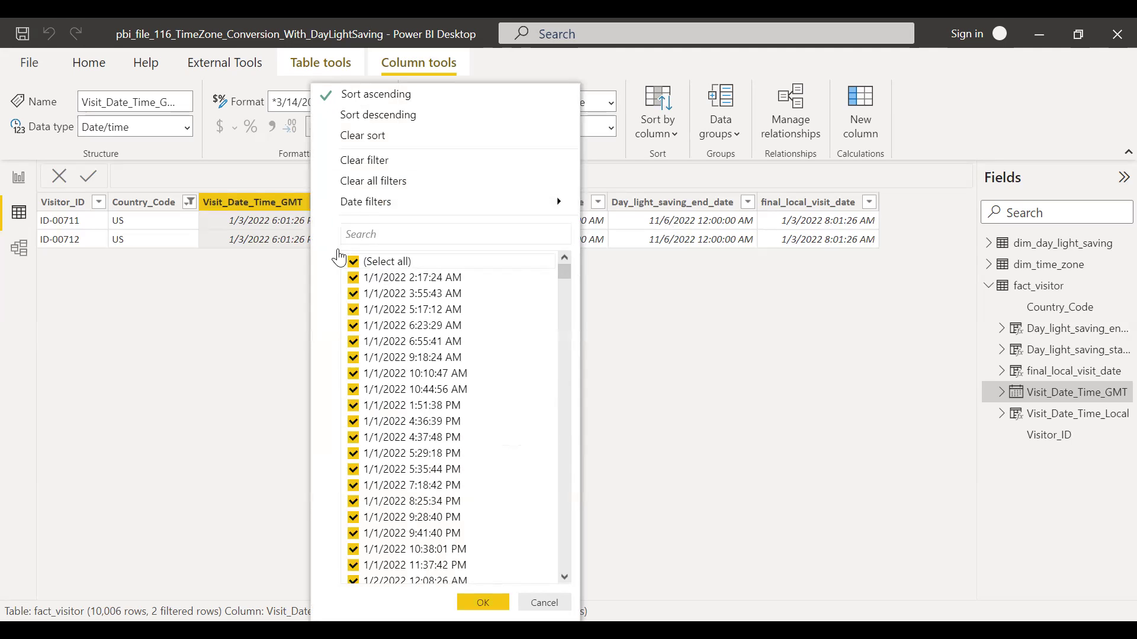
{"action": "scroll", "coordinate": [550, 283], "scroll_direction": "down", "scroll_amount": 15}
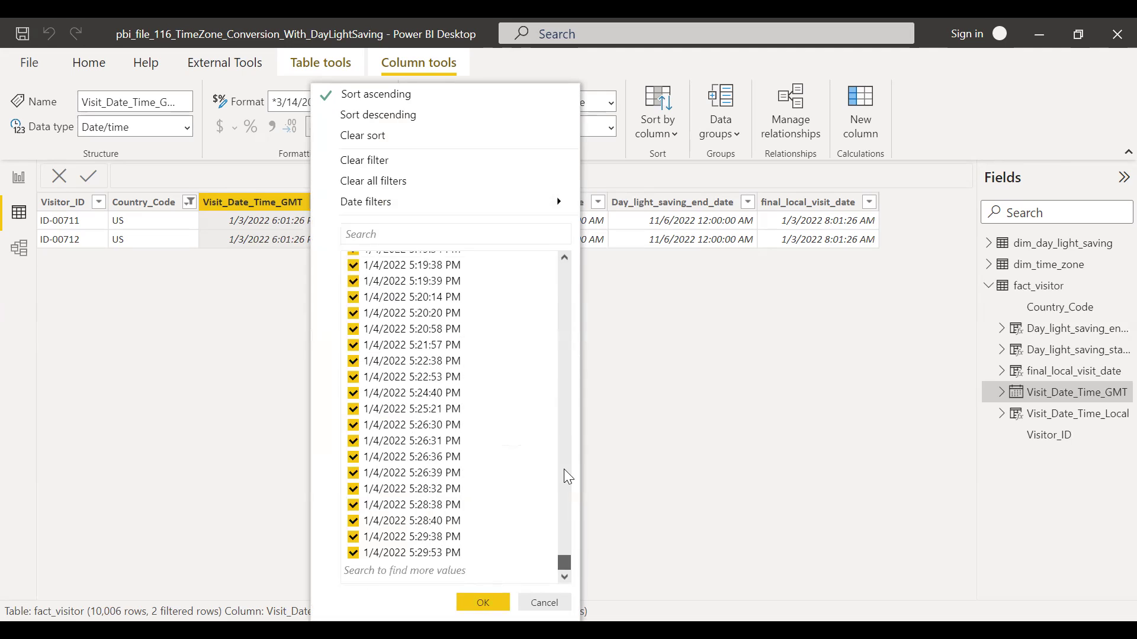
{"action": "scroll", "coordinate": [550, 284], "scroll_direction": "up", "scroll_amount": 15}
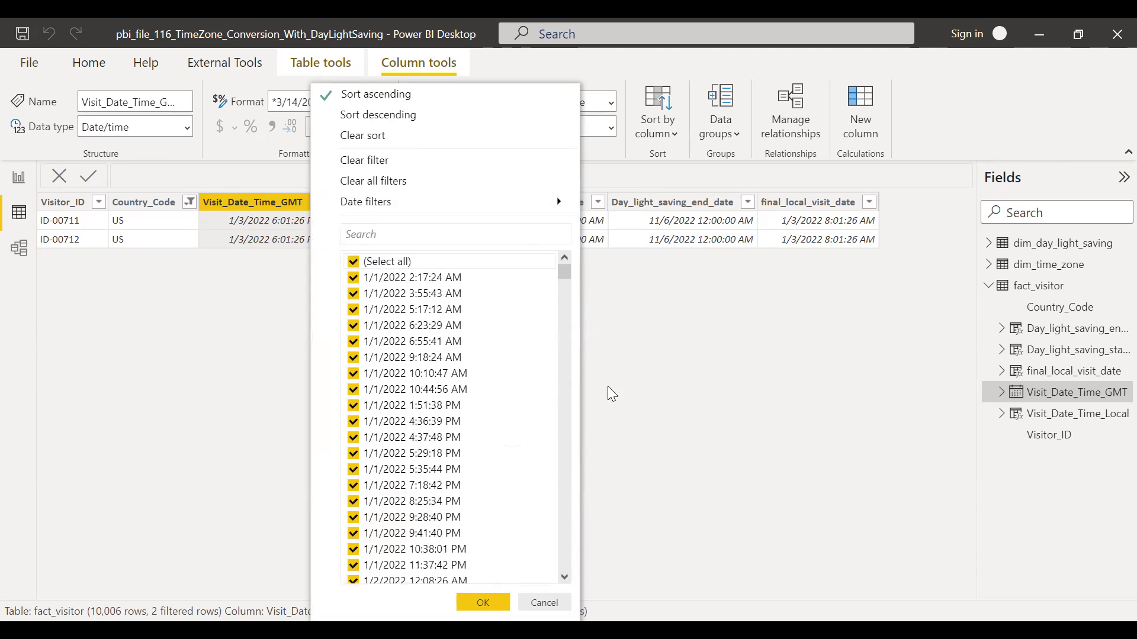
{"action": "left_click", "coordinate": [372, 161]}
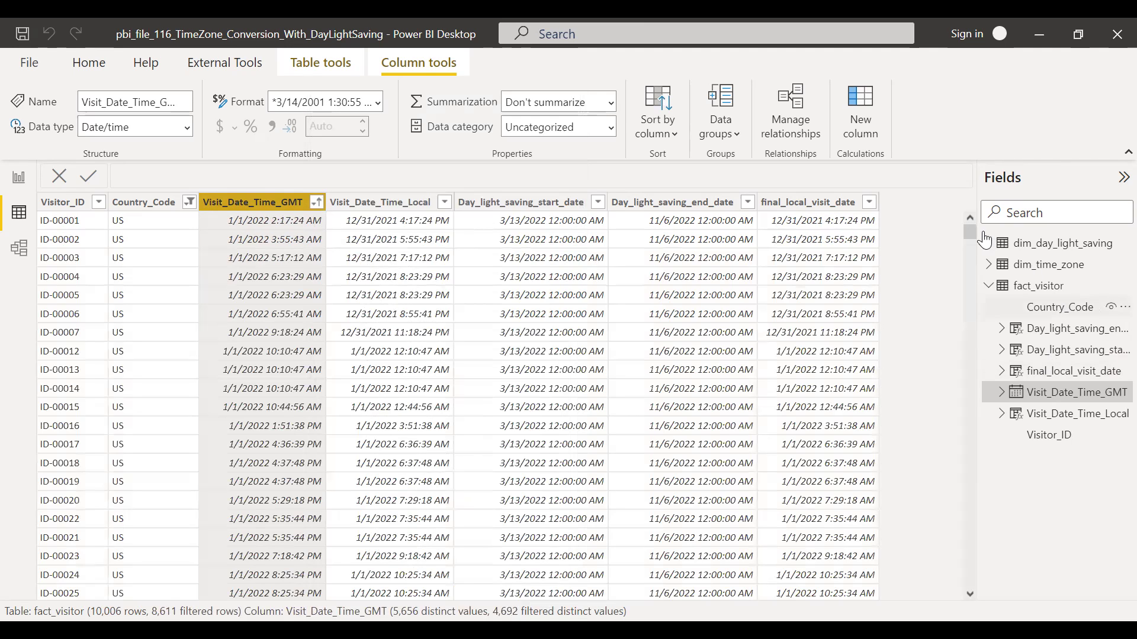
{"action": "left_click_drag", "start_coordinate": [969, 232], "coordinate": [969, 579]}
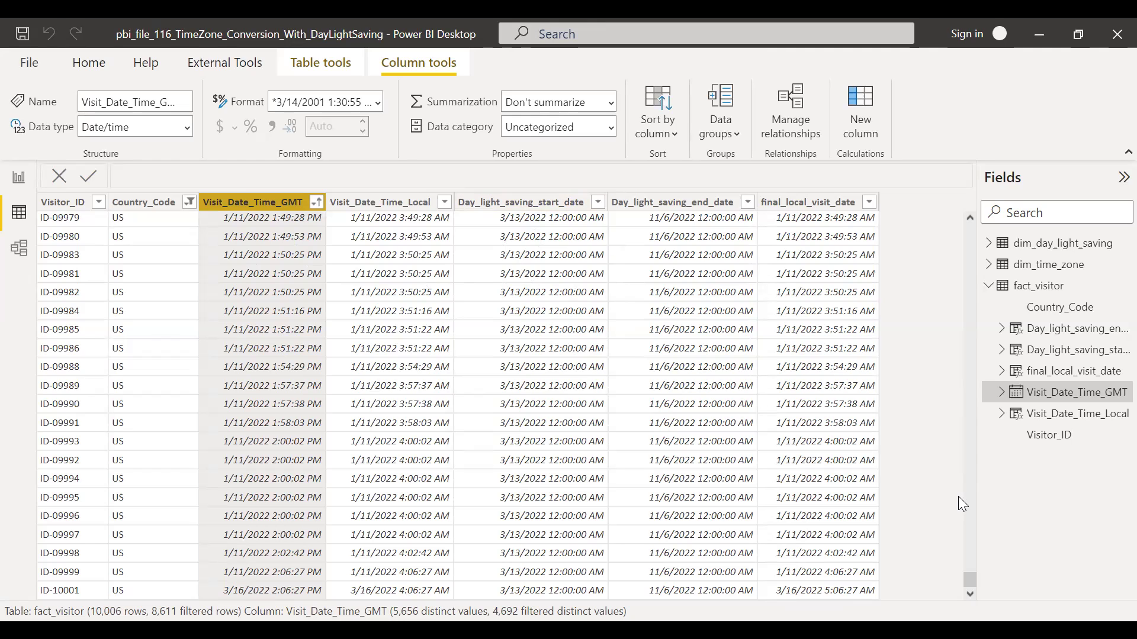
{"action": "left_click_drag", "start_coordinate": [970, 580], "coordinate": [959, 210]}
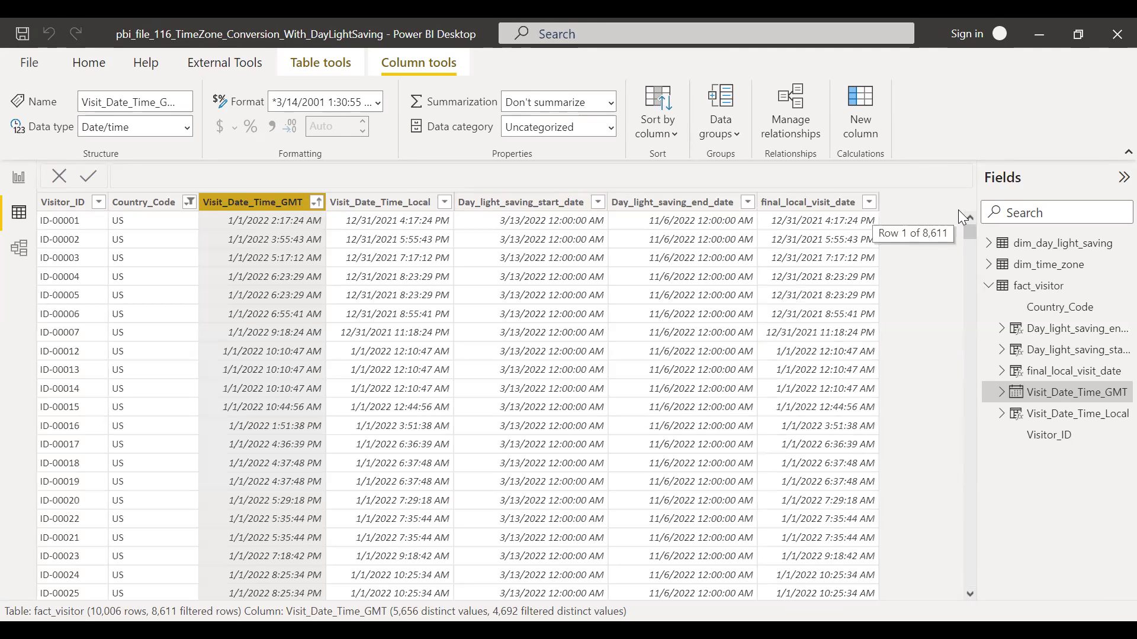